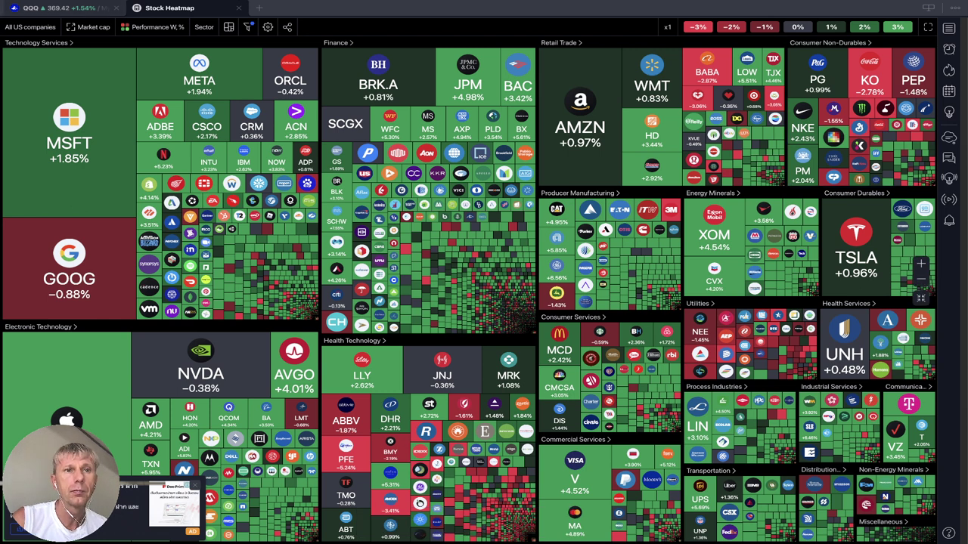
Switch from the stock heatmap to the QQQ chart and set its timeframe to one week
{"action": "left_click", "coordinate": [64, 8]}
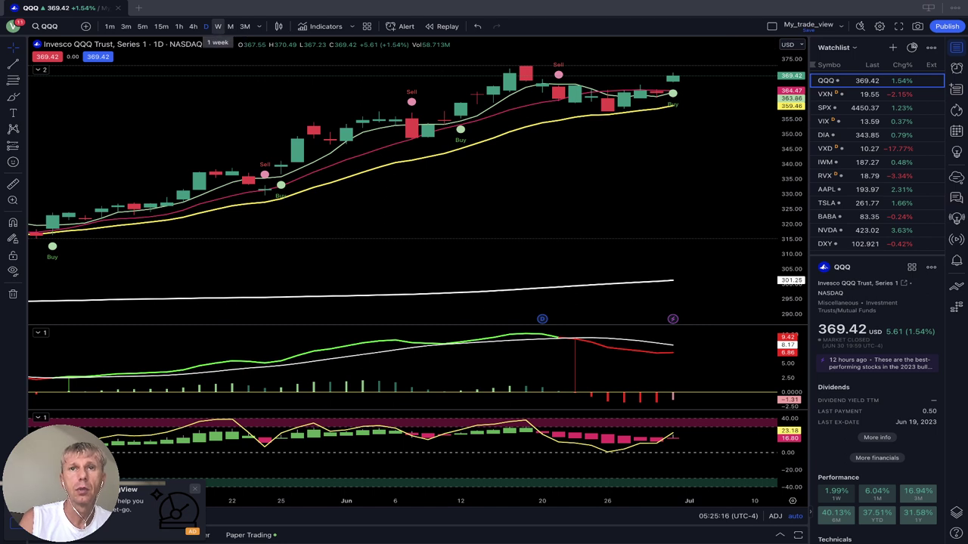
{"action": "left_click", "coordinate": [218, 26]}
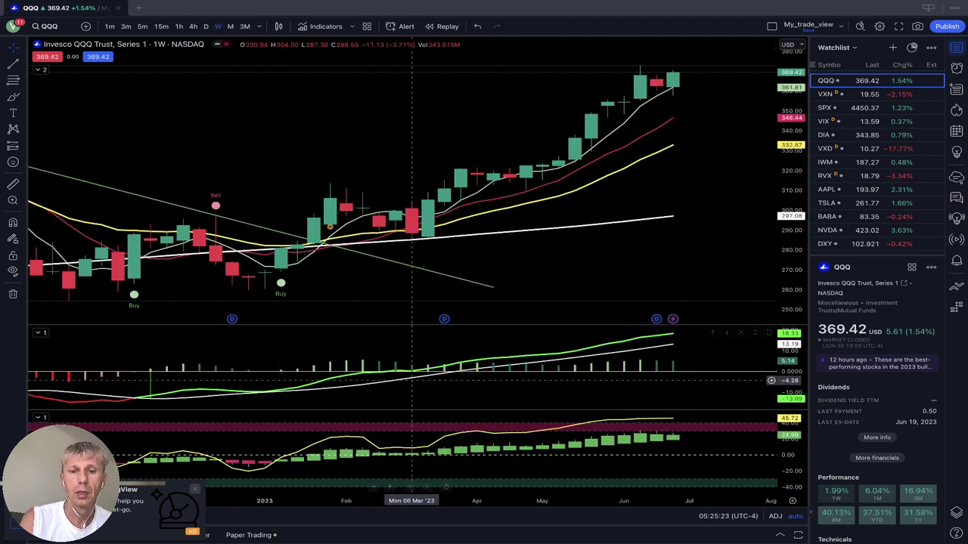
{"action": "left_click", "coordinate": [446, 487]}
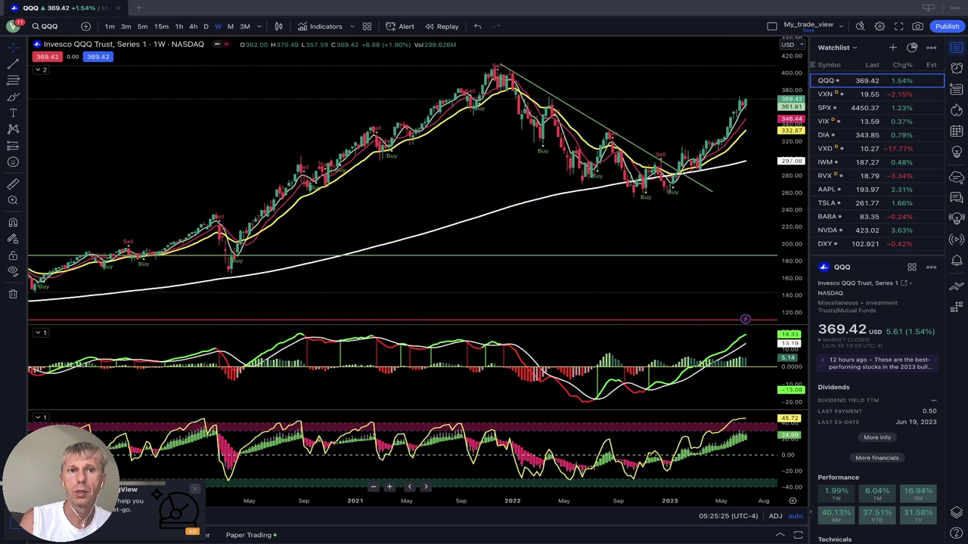
Examine the weekly QQQ candles from the late-2021 peak through 2023 against the descending trendline and moving averages
{"action": "left_click_drag", "start_coordinate": [635, 222], "coordinate": [527, 216]}
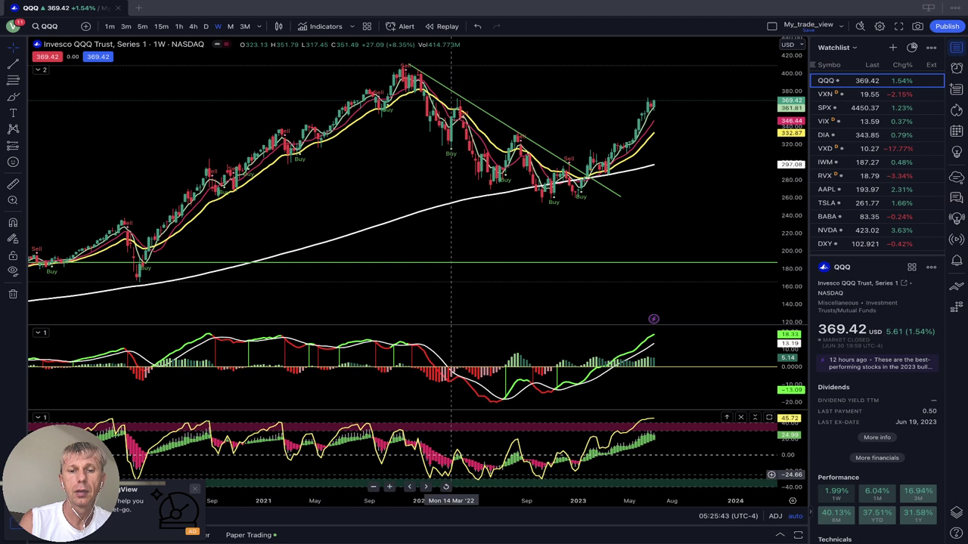
{"action": "left_click", "coordinate": [389, 487]}
{"action": "left_click", "coordinate": [390, 487]}
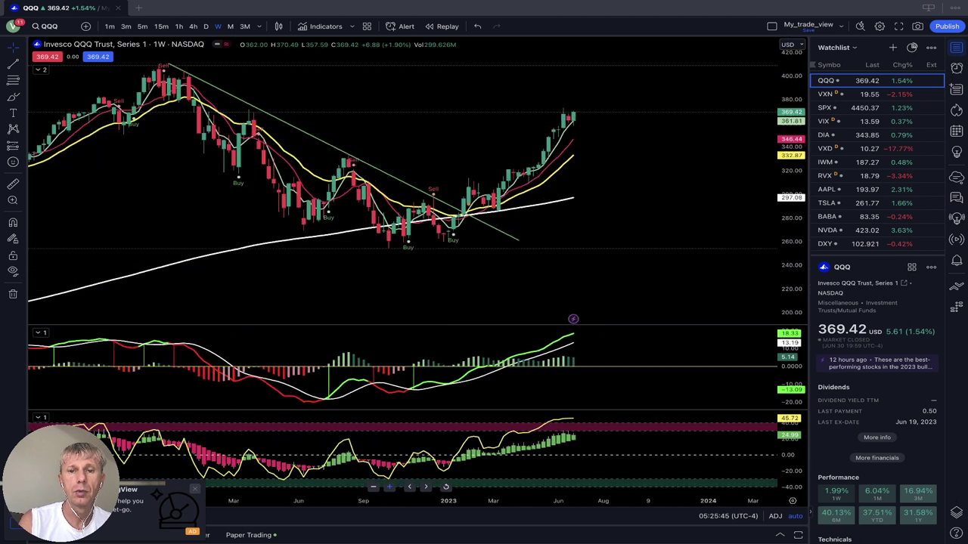
{"action": "left_click_drag", "start_coordinate": [498, 479], "coordinate": [694, 299]}
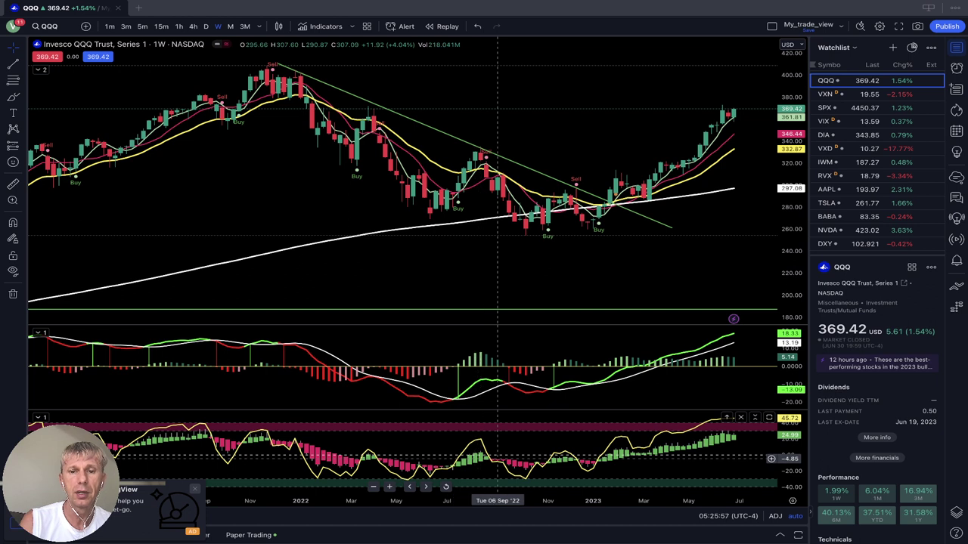
{"action": "scroll", "coordinate": [507, 393], "scroll_direction": "left", "scroll_amount": 2}
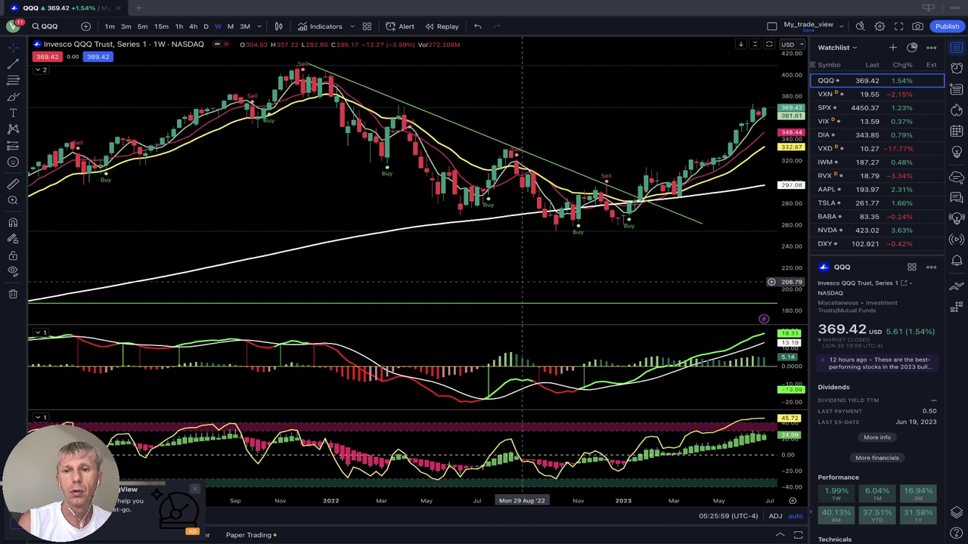
{"action": "scroll", "coordinate": [484, 341], "scroll_direction": "right", "scroll_amount": 5}
{"action": "left_click_drag", "start_coordinate": [454, 273], "coordinate": [457, 271]}
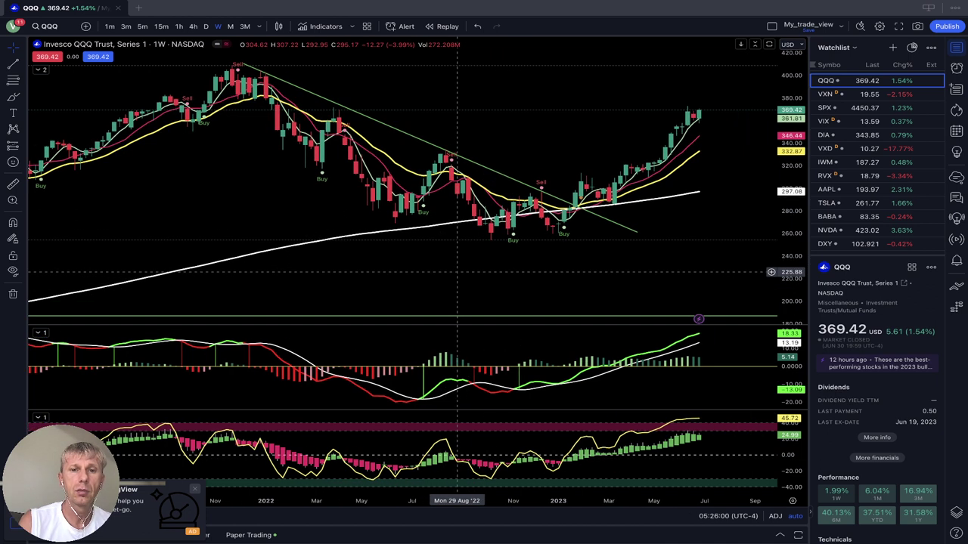
{"action": "scroll", "coordinate": [529, 273], "scroll_direction": "left", "scroll_amount": 5}
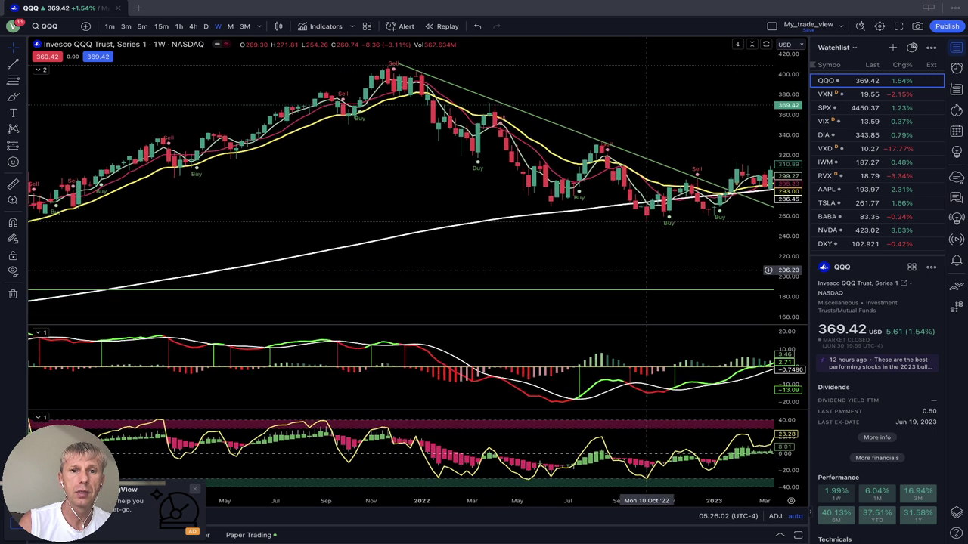
{"action": "scroll", "coordinate": [639, 221], "scroll_direction": "left", "scroll_amount": 5}
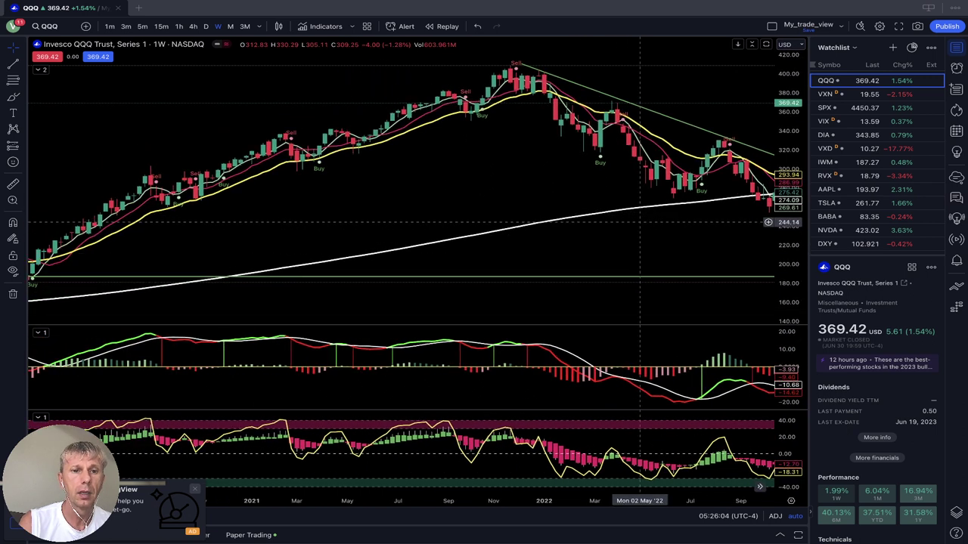
{"action": "scroll", "coordinate": [640, 221], "scroll_direction": "left", "scroll_amount": 2}
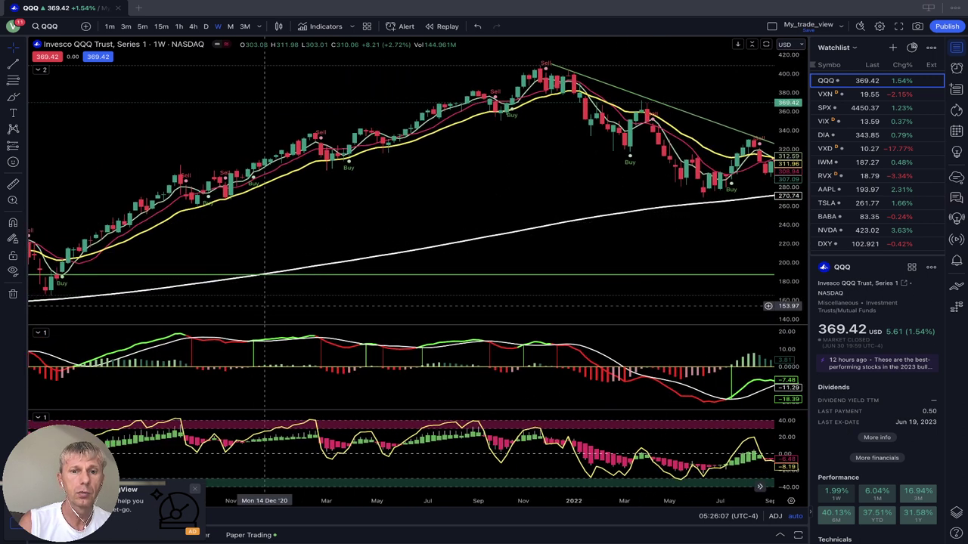
Review the weekly QQQ history from the early-2020 drop through 2021 and forward to the latest candles
{"action": "left_click_drag", "start_coordinate": [265, 306], "coordinate": [603, 299]}
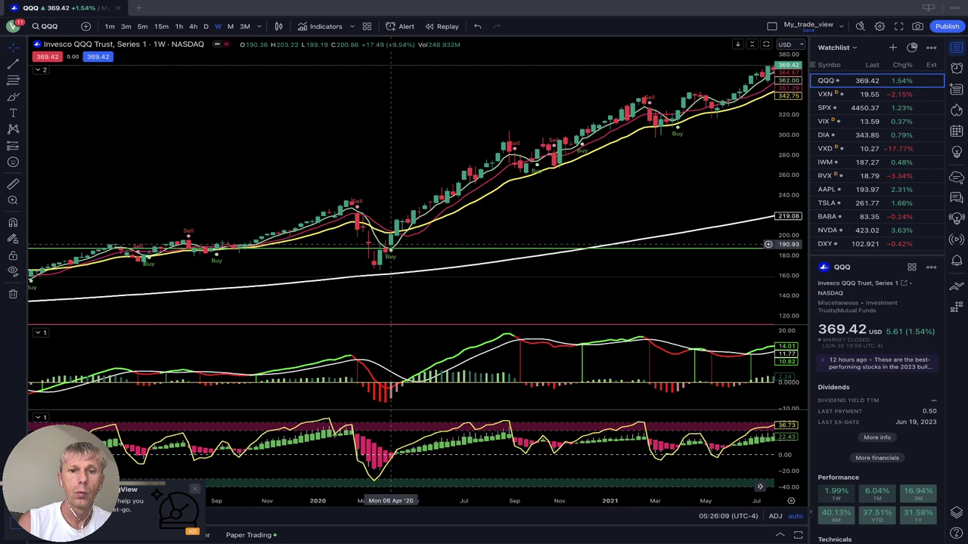
{"action": "scroll", "coordinate": [355, 263], "scroll_direction": "right", "scroll_amount": 1}
{"action": "scroll", "coordinate": [355, 263], "scroll_direction": "right", "scroll_amount": 2}
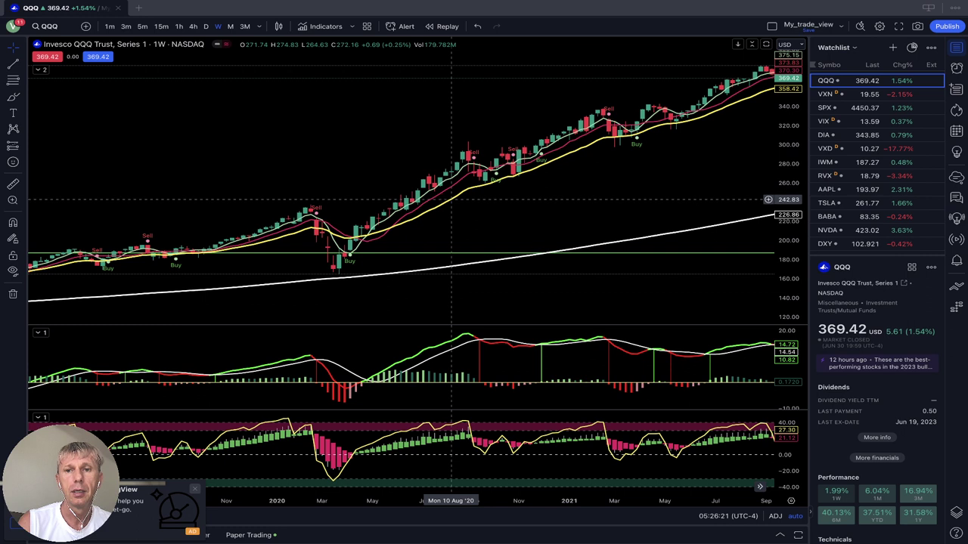
{"action": "scroll", "coordinate": [414, 206], "scroll_direction": "right", "scroll_amount": 1}
{"action": "scroll", "coordinate": [414, 206], "scroll_direction": "right", "scroll_amount": 5}
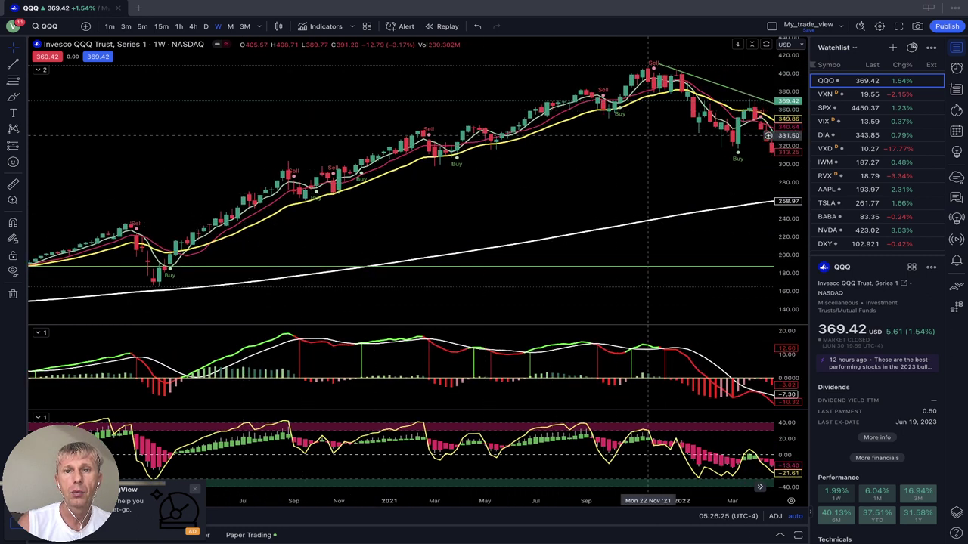
{"action": "scroll", "coordinate": [458, 140], "scroll_direction": "right", "scroll_amount": 3}
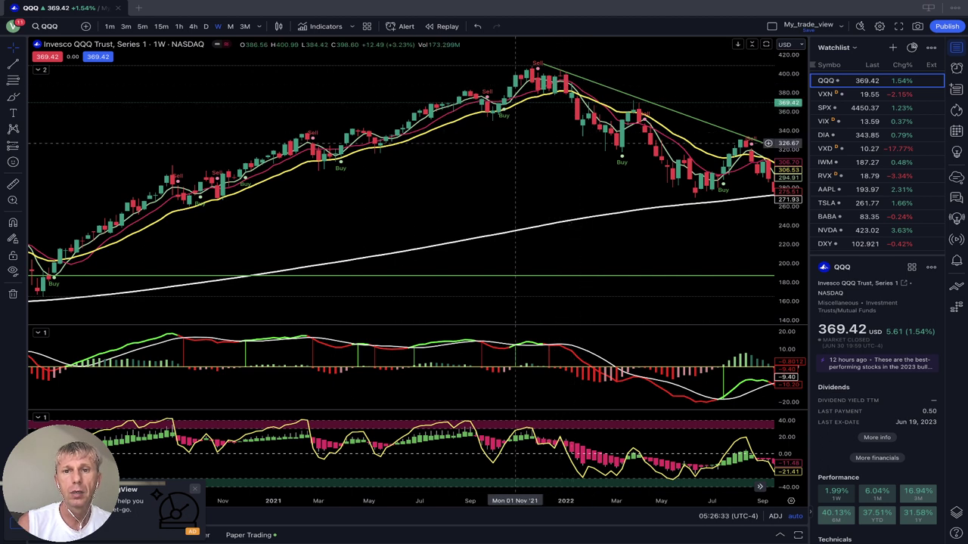
{"action": "left_click_drag", "start_coordinate": [522, 132], "coordinate": [411, 144]}
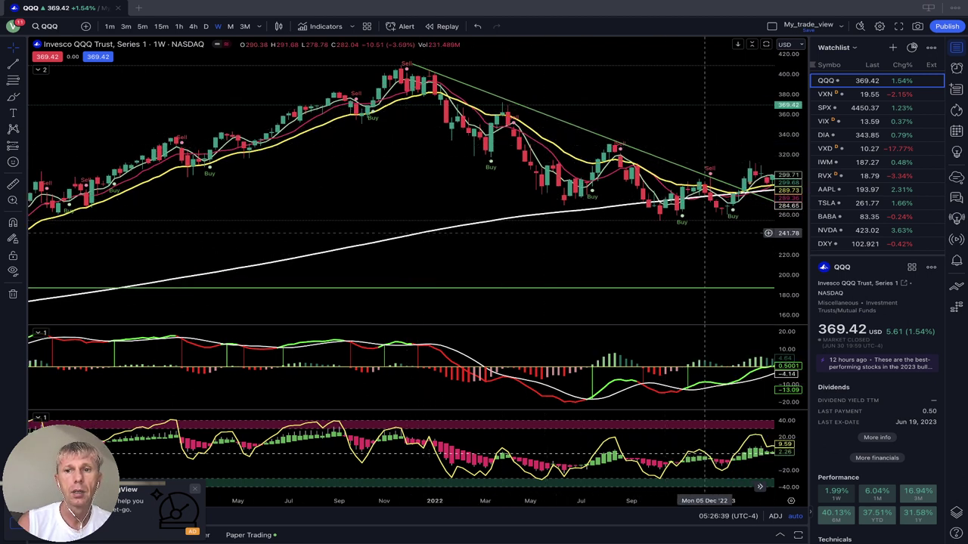
{"action": "left_click_drag", "start_coordinate": [706, 231], "coordinate": [518, 226]}
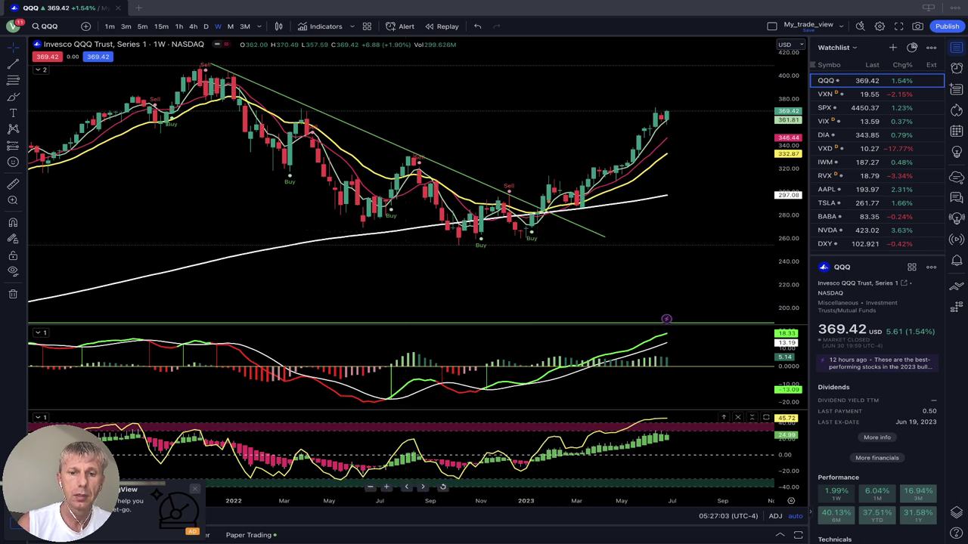
Examine the 2022–2023 weekly candles more closely, comparing the Buy and Sell signals with the trendline and moving averages
{"action": "left_click", "coordinate": [386, 486]}
{"action": "left_click", "coordinate": [386, 486]}
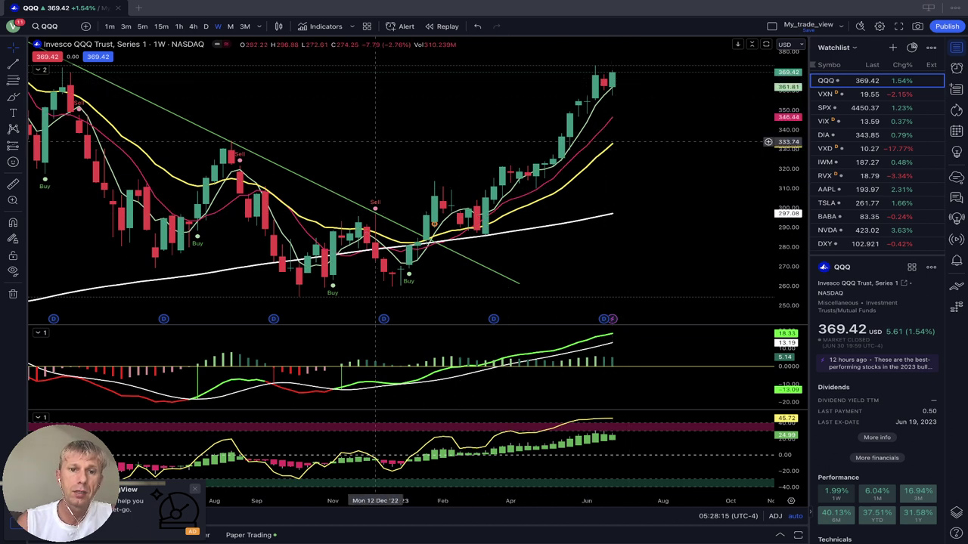
{"action": "left_click_drag", "start_coordinate": [376, 174], "coordinate": [487, 173]}
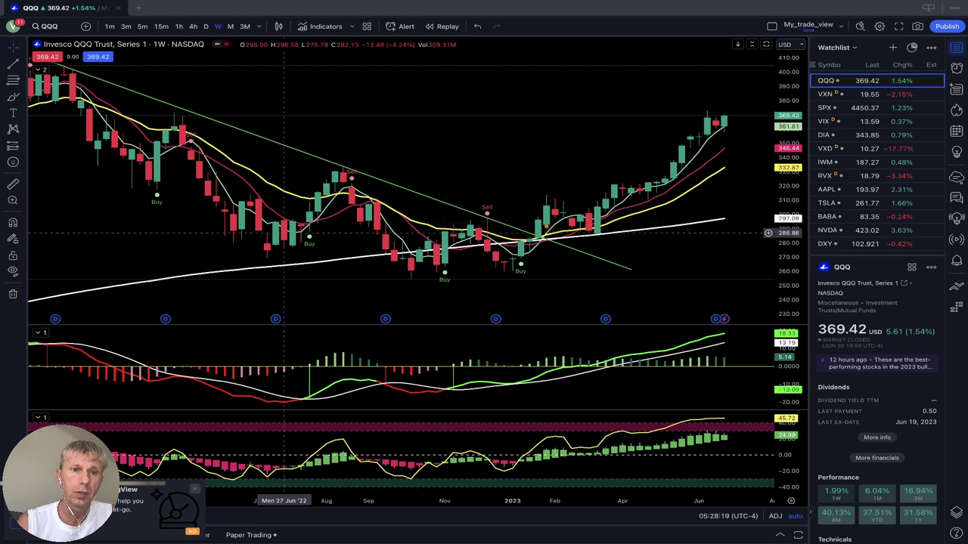
{"action": "left_click_drag", "start_coordinate": [250, 127], "coordinate": [422, 133]}
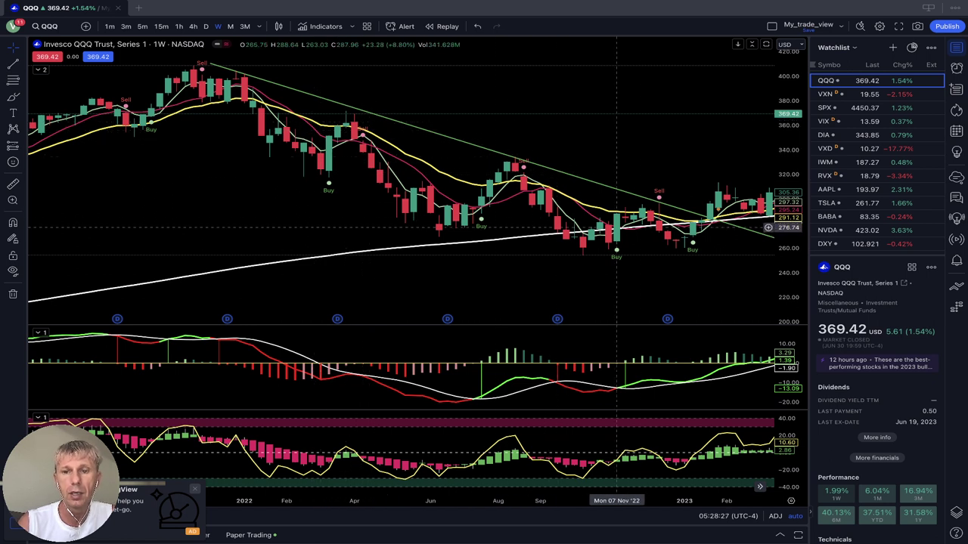
{"action": "scroll", "coordinate": [659, 159], "scroll_direction": "right", "scroll_amount": 5}
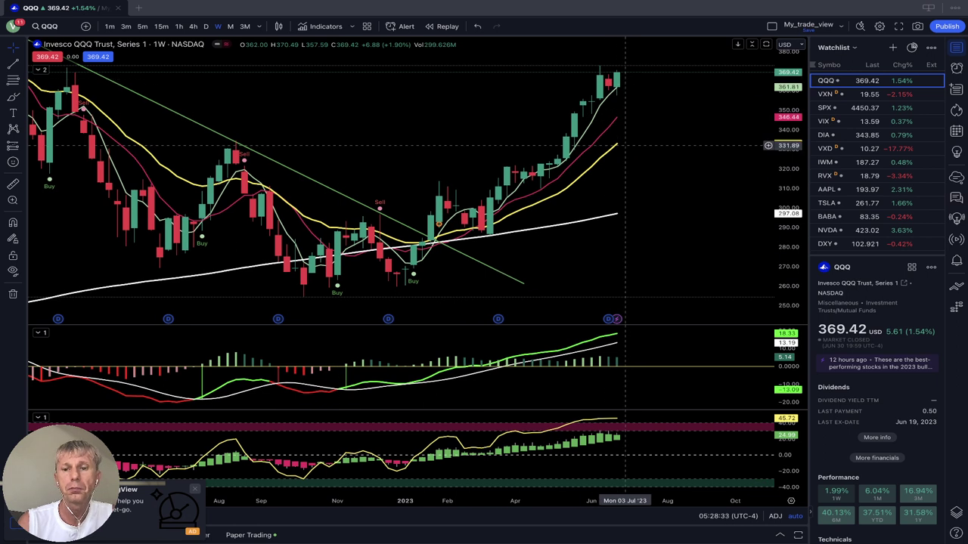
{"action": "scroll", "coordinate": [591, 267], "scroll_direction": "right", "scroll_amount": 2}
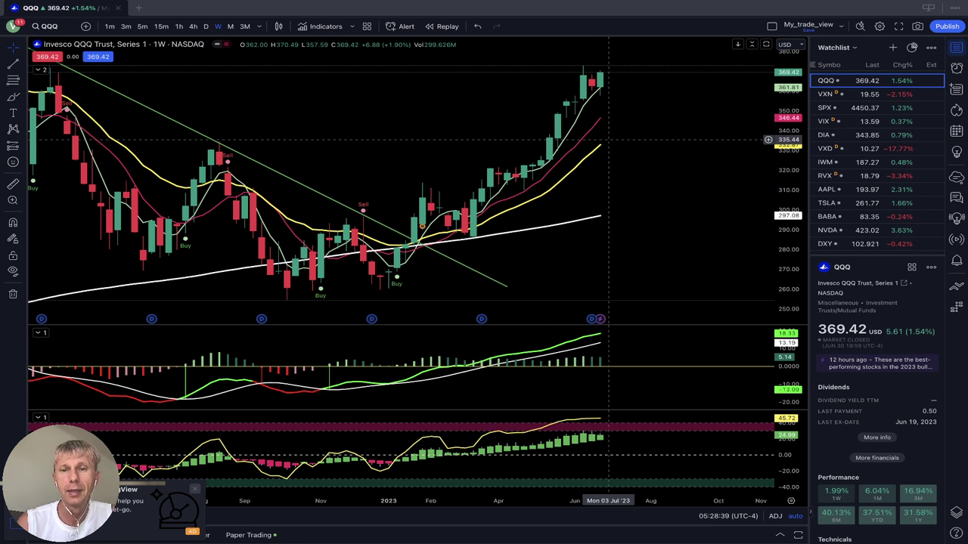
{"action": "scroll", "coordinate": [627, 174], "scroll_direction": "left", "scroll_amount": 5}
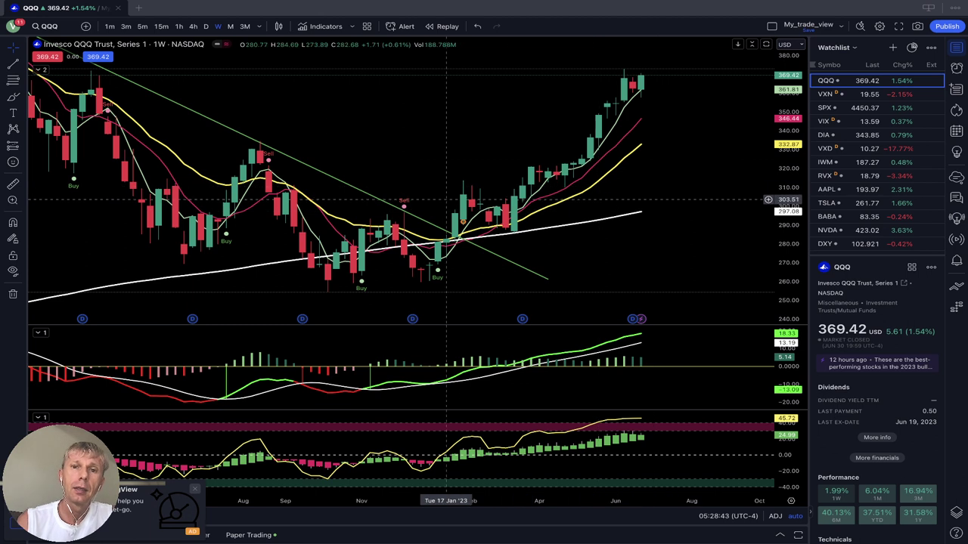
{"action": "scroll", "coordinate": [491, 174], "scroll_direction": "left", "scroll_amount": 6}
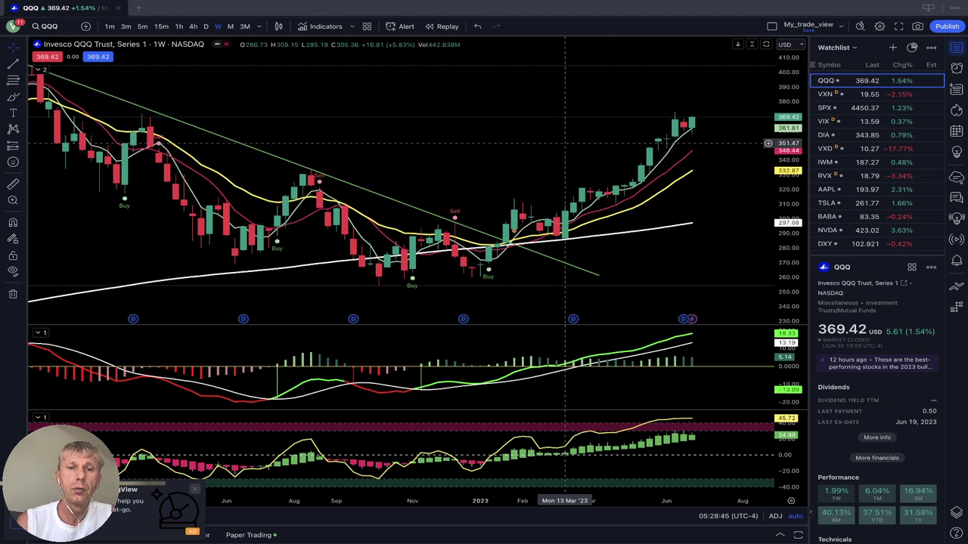
{"action": "scroll", "coordinate": [530, 151], "scroll_direction": "left", "scroll_amount": 6}
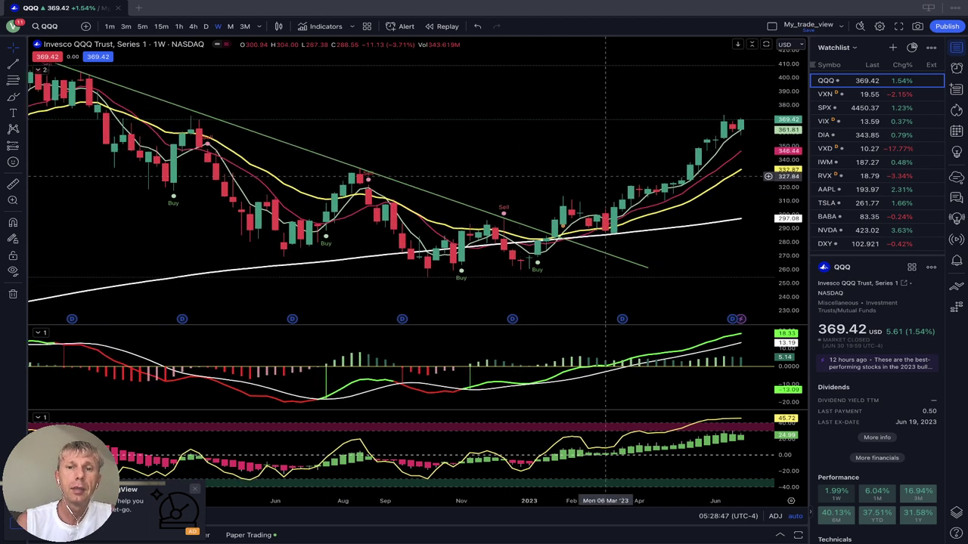
{"action": "scroll", "coordinate": [555, 156], "scroll_direction": "right", "scroll_amount": 2}
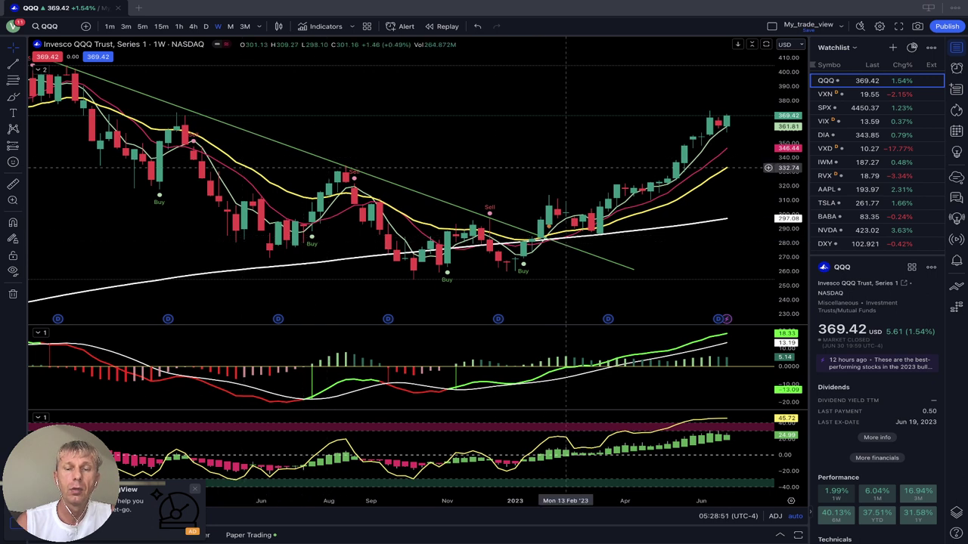
{"action": "scroll", "coordinate": [521, 170], "scroll_direction": "right", "scroll_amount": 2}
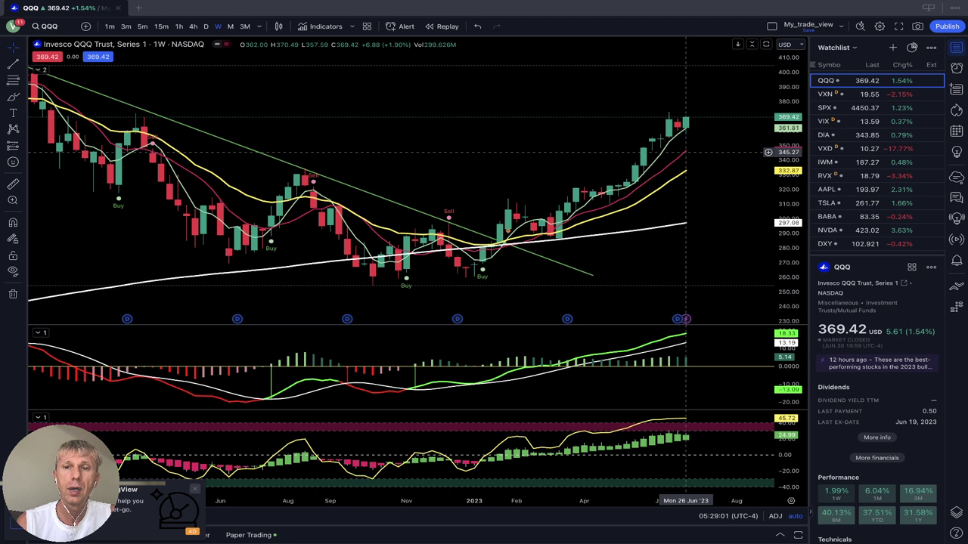
Compare the two lower indicator panes with the weekly QQQ price from late 2021 to the latest candle
{"action": "left_click_drag", "start_coordinate": [666, 150], "coordinate": [634, 146]}
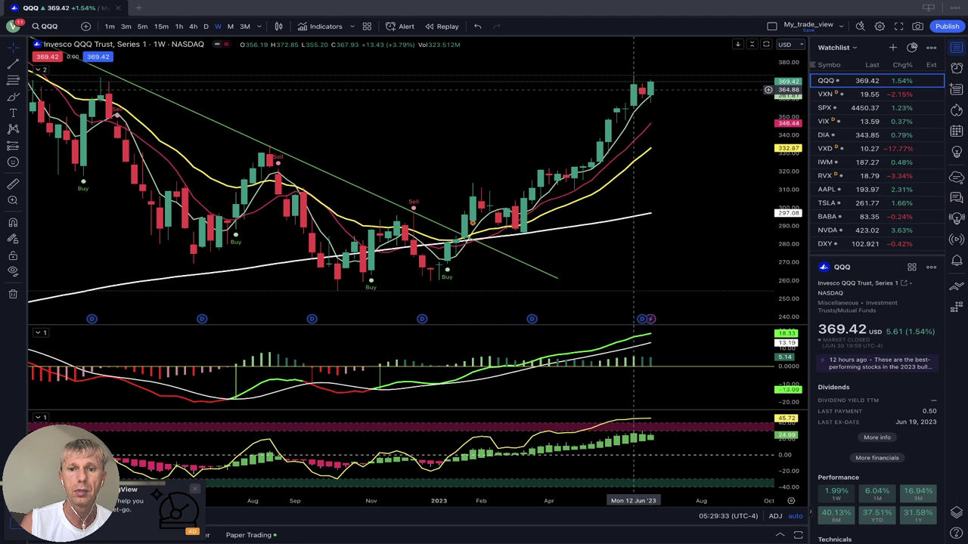
{"action": "left_click_drag", "start_coordinate": [498, 135], "coordinate": [410, 135]}
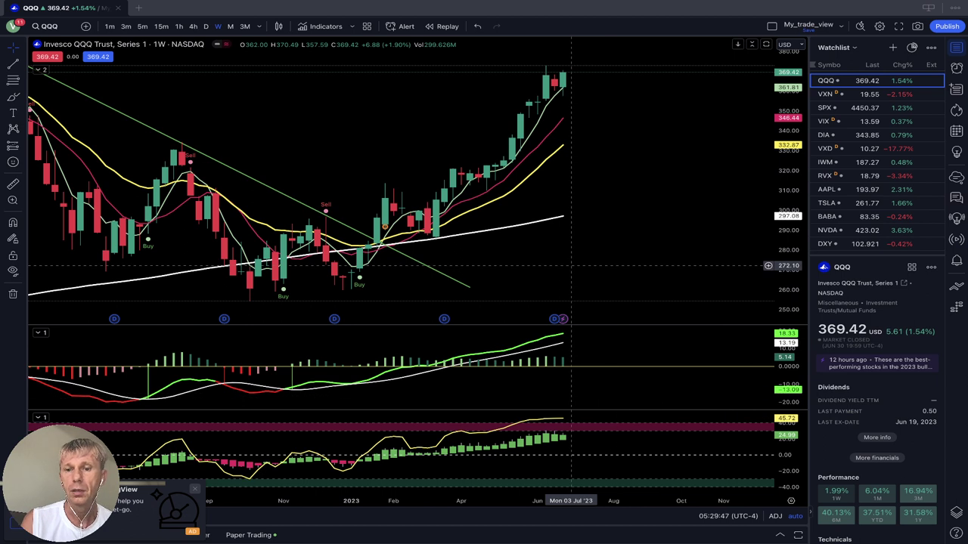
{"action": "left_click_drag", "start_coordinate": [571, 266], "coordinate": [649, 266]}
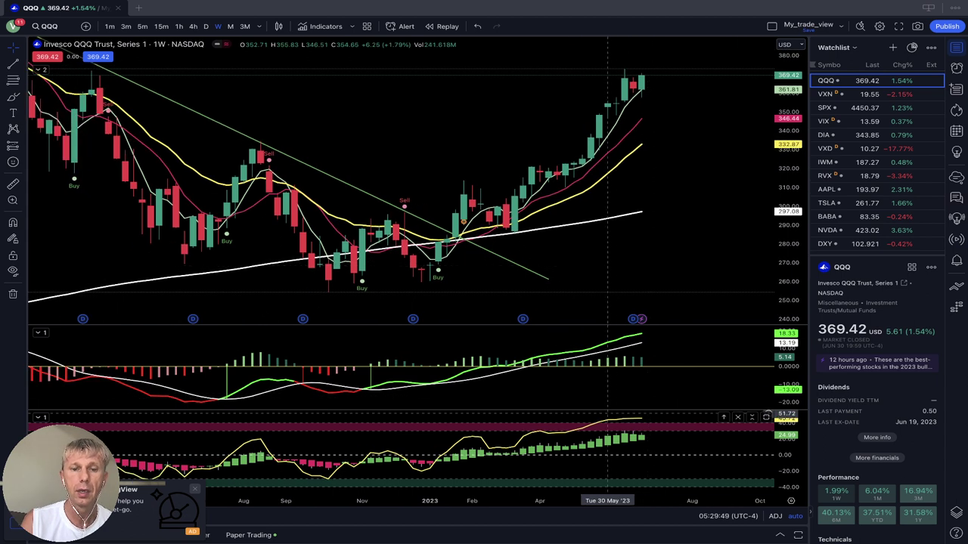
{"action": "left_click_drag", "start_coordinate": [272, 337], "coordinate": [543, 337]}
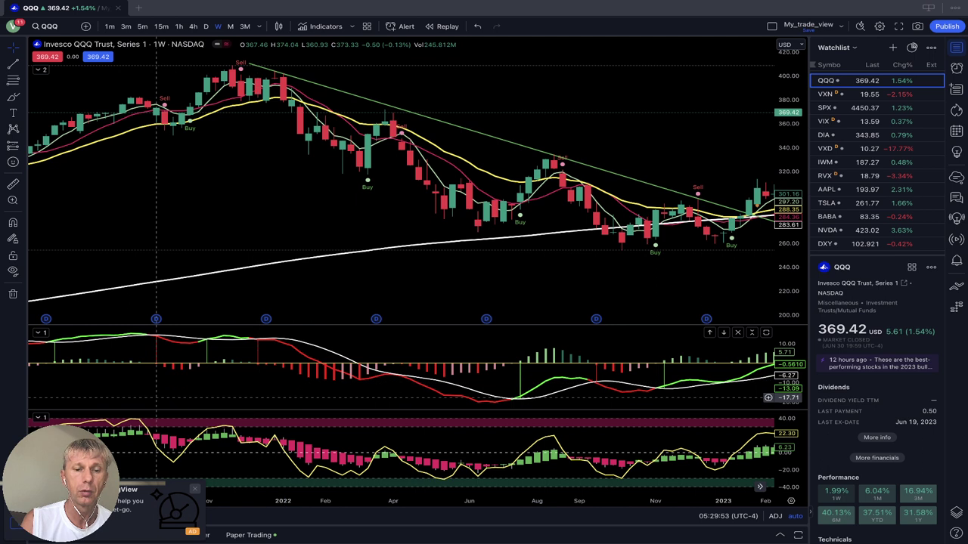
{"action": "left_click_drag", "start_coordinate": [156, 397], "coordinate": [207, 399]}
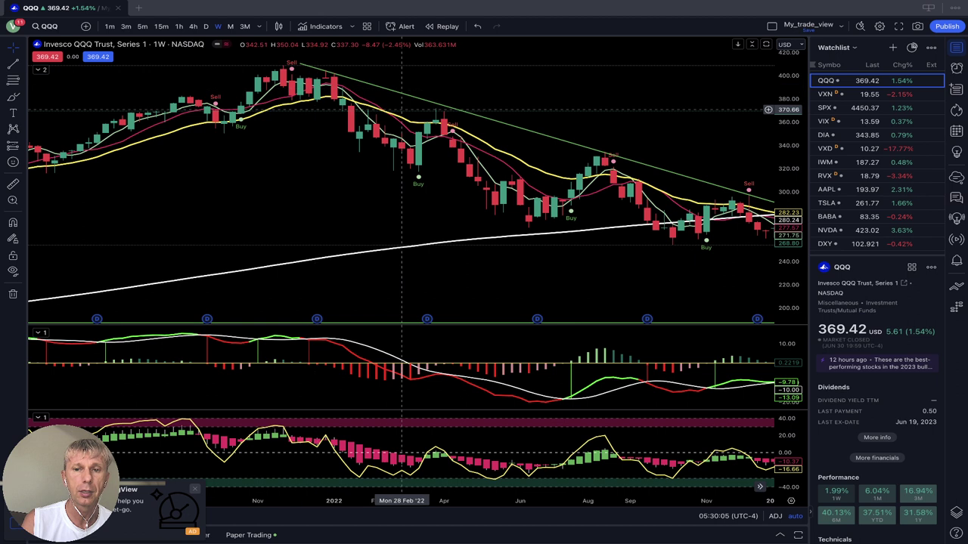
{"action": "scroll", "coordinate": [545, 268], "scroll_direction": "right", "scroll_amount": 10}
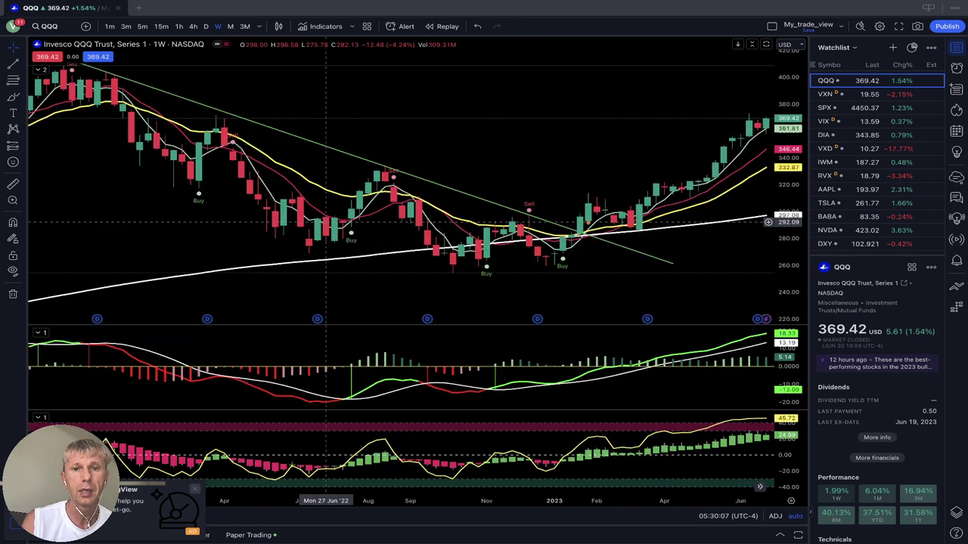
{"action": "left_click_drag", "start_coordinate": [432, 128], "coordinate": [391, 138]}
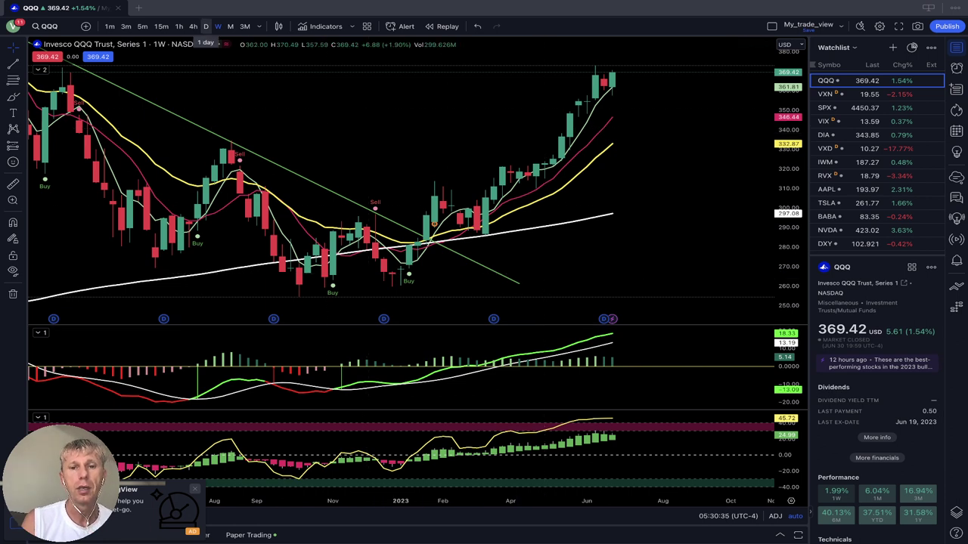
Set the QQQ chart's timeframe to one day
{"action": "left_click", "coordinate": [206, 26]}
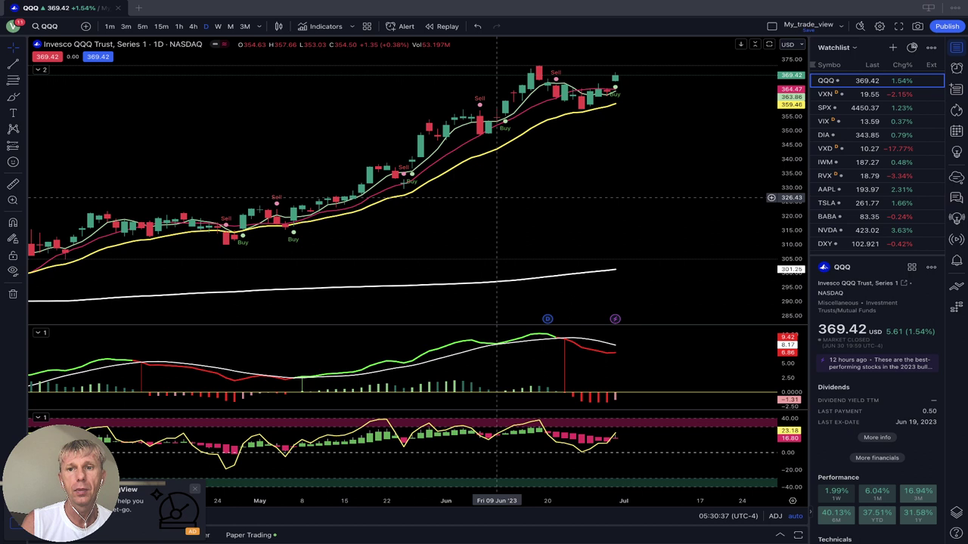
Review the daily QQQ candles from spring 2023 to the latest, and open the daily chart of its volatility index VXN
{"action": "left_click_drag", "start_coordinate": [496, 197], "coordinate": [575, 160]}
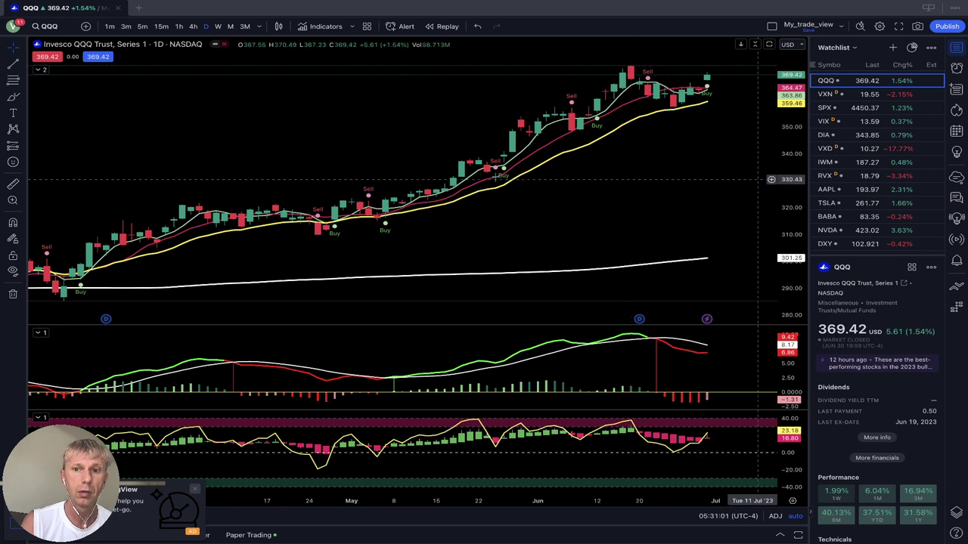
{"action": "scroll", "coordinate": [696, 186], "scroll_direction": "right", "scroll_amount": 2}
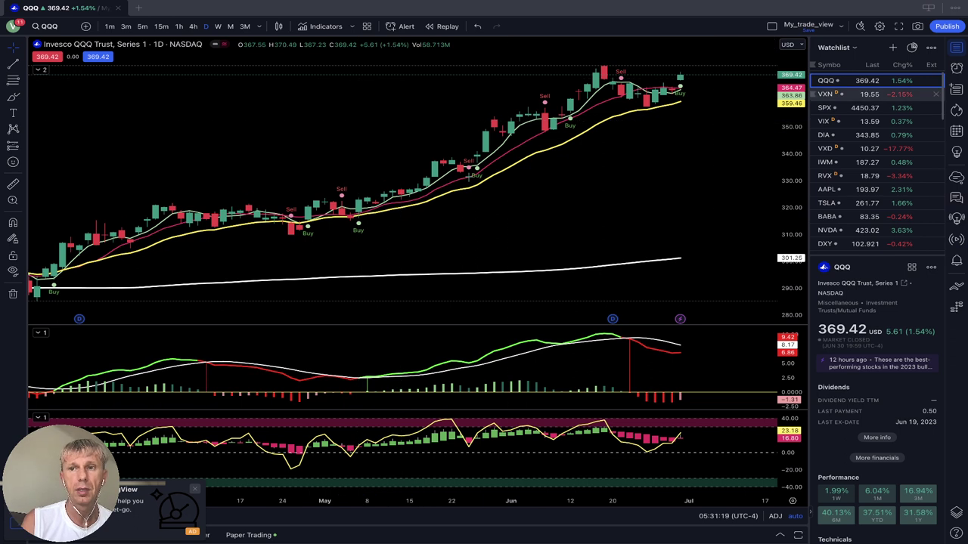
{"action": "left_click", "coordinate": [832, 94]}
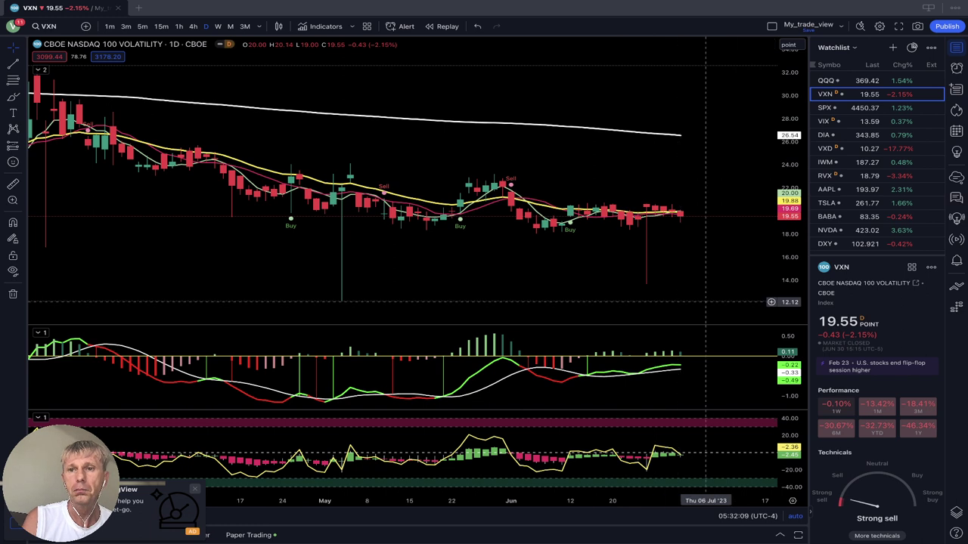
Review SPX on the daily and weekly charts back to late 2021, and its volatility index VIX on the weekly and daily charts
{"action": "left_click", "coordinate": [847, 108]}
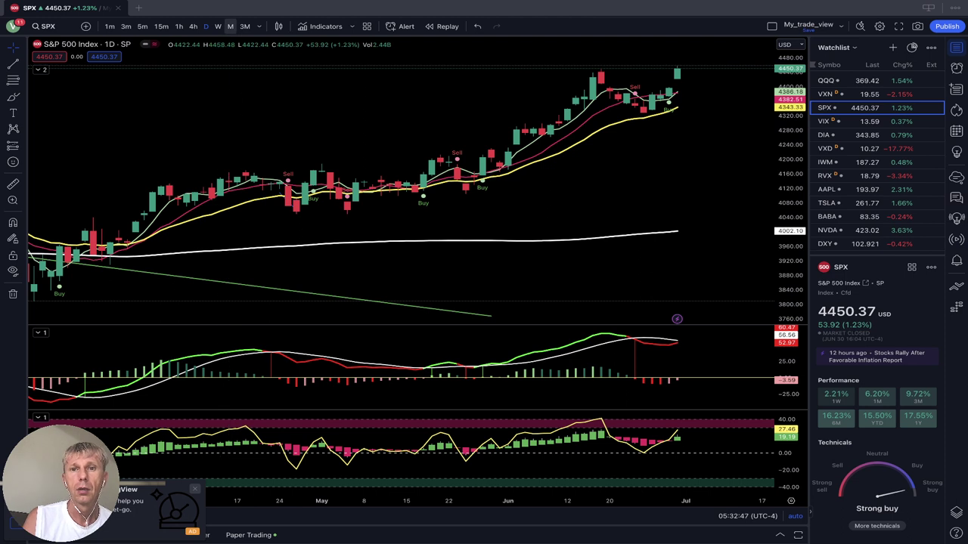
{"action": "left_click", "coordinate": [217, 25]}
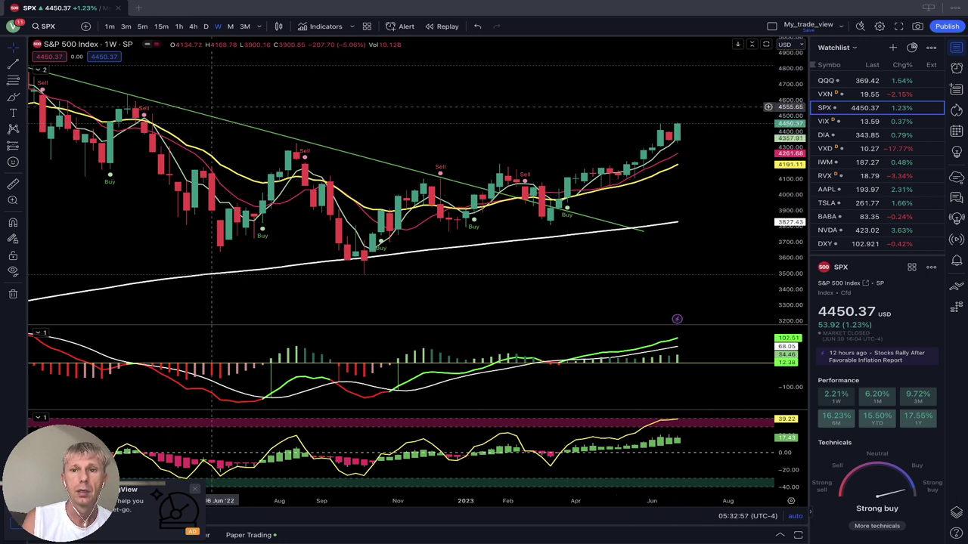
{"action": "scroll", "coordinate": [211, 107], "scroll_direction": "left", "scroll_amount": 5}
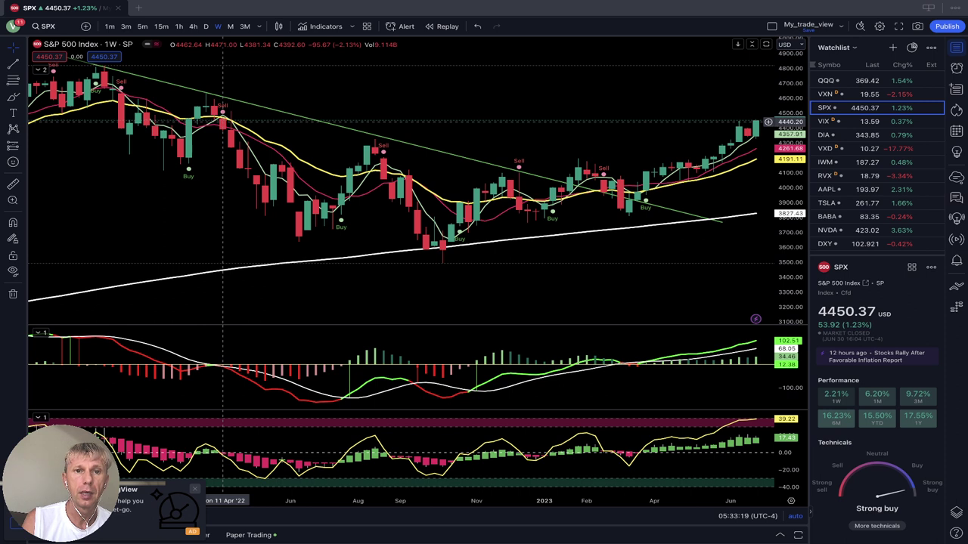
{"action": "left_click_drag", "start_coordinate": [214, 110], "coordinate": [287, 110]}
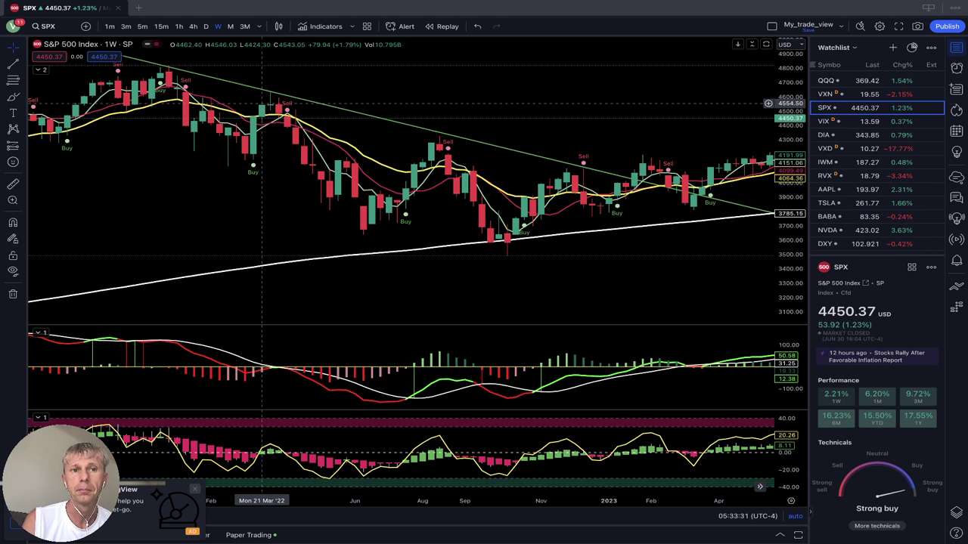
{"action": "left_click_drag", "start_coordinate": [448, 93], "coordinate": [303, 94]}
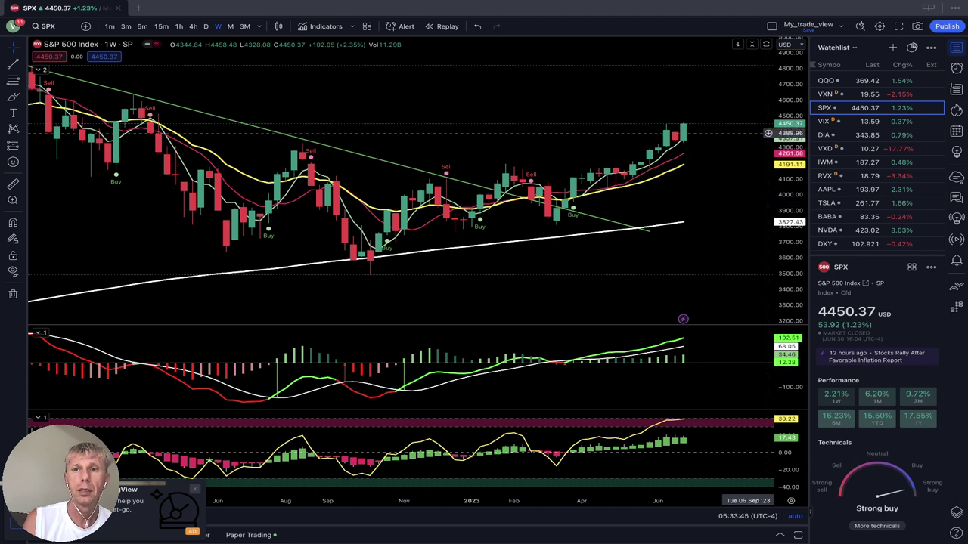
{"action": "left_click", "coordinate": [862, 121]}
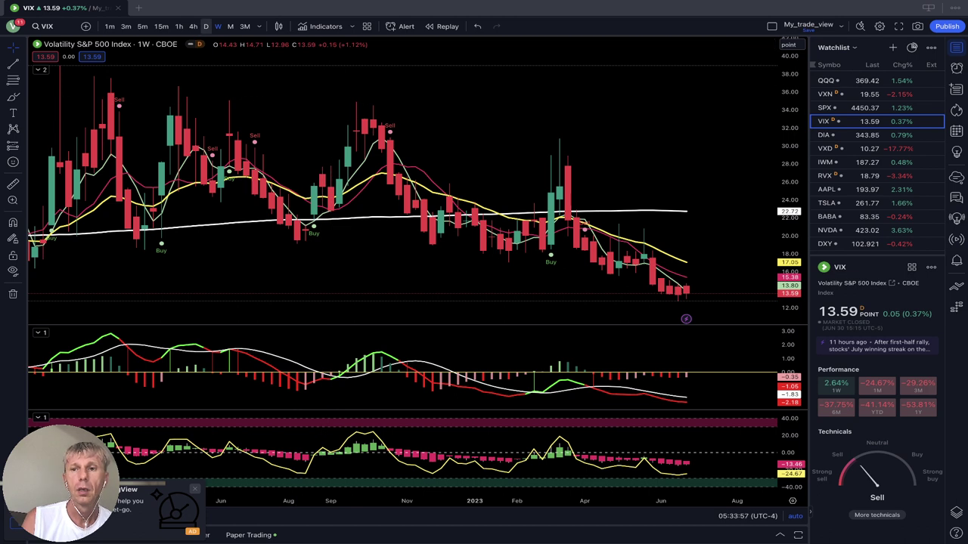
{"action": "left_click", "coordinate": [205, 26]}
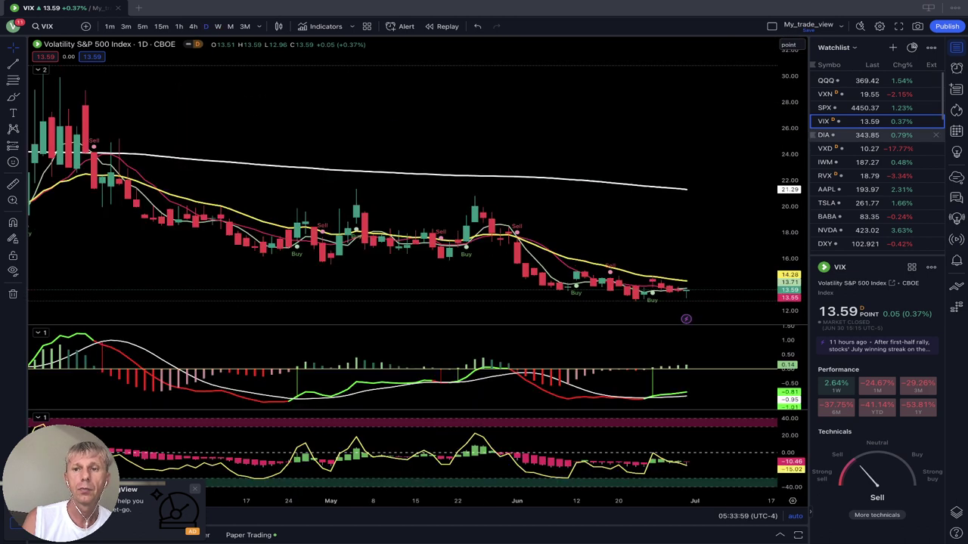
Review DIA on the daily and weekly charts, and its volatility index VXD on the weekly and daily charts
{"action": "left_click", "coordinate": [847, 135]}
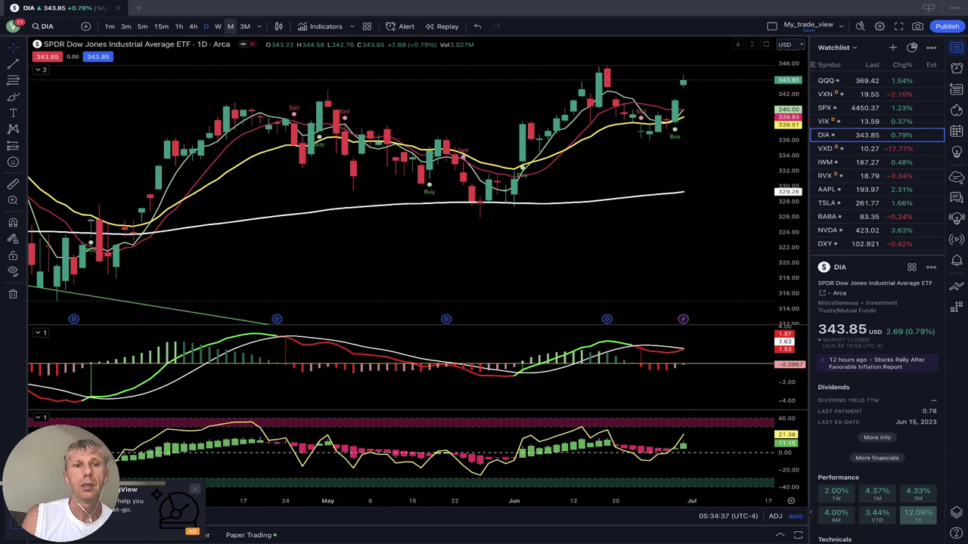
{"action": "left_click", "coordinate": [218, 25]}
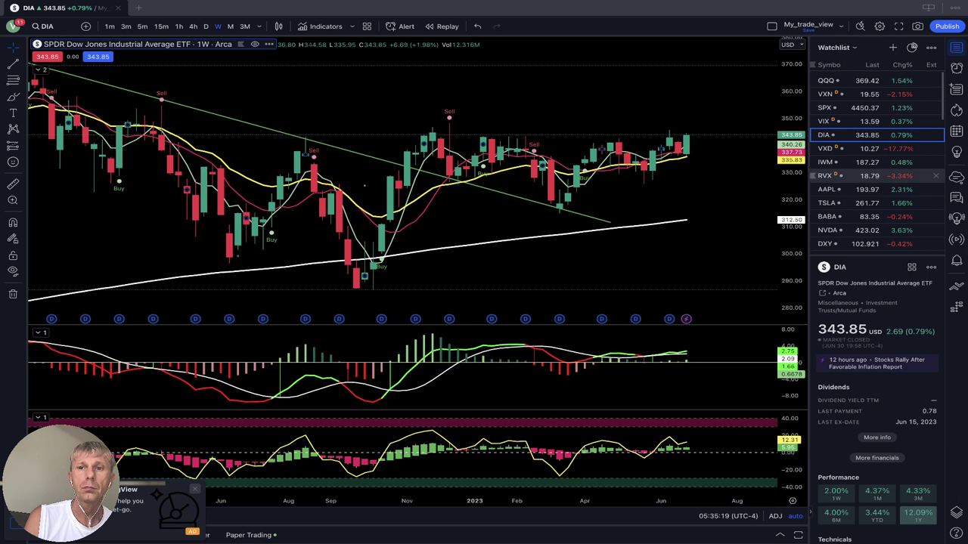
{"action": "left_click", "coordinate": [831, 149]}
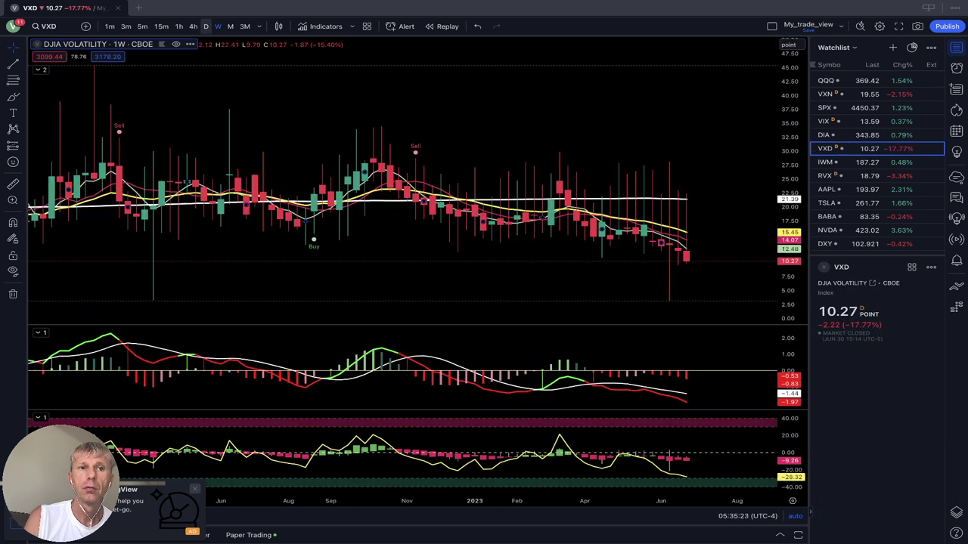
{"action": "left_click", "coordinate": [206, 26]}
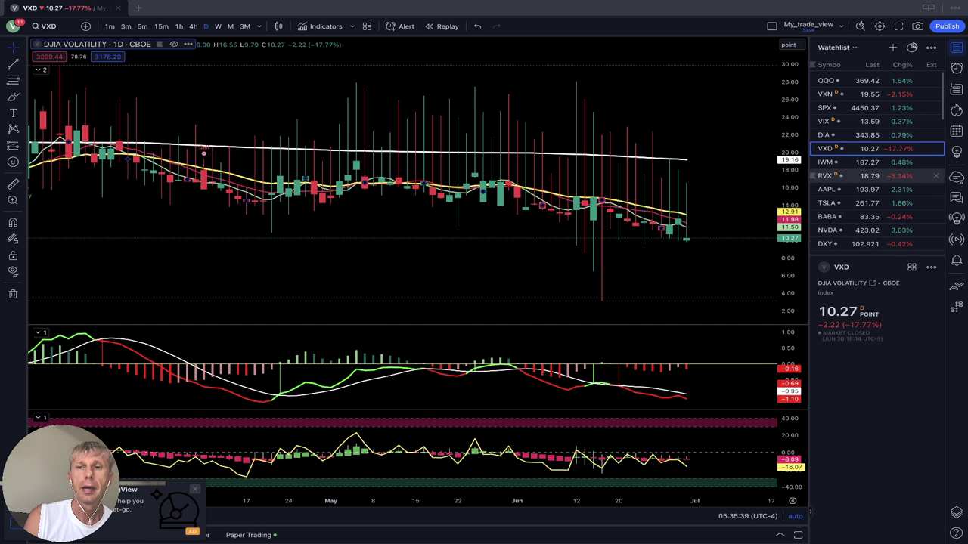
Review IWM on the daily and weekly charts, and its volatility index RVX on the weekly and daily charts
{"action": "left_click", "coordinate": [870, 162]}
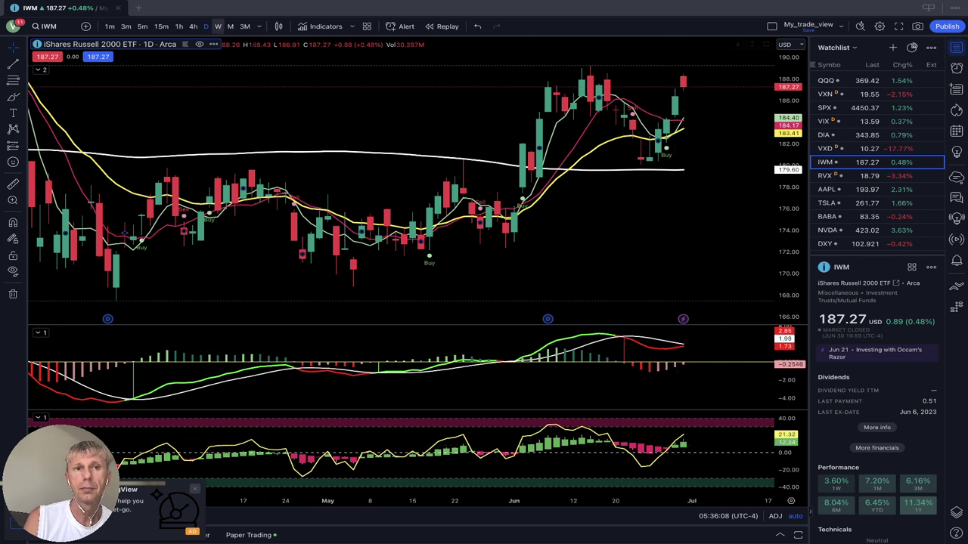
{"action": "left_click", "coordinate": [218, 26]}
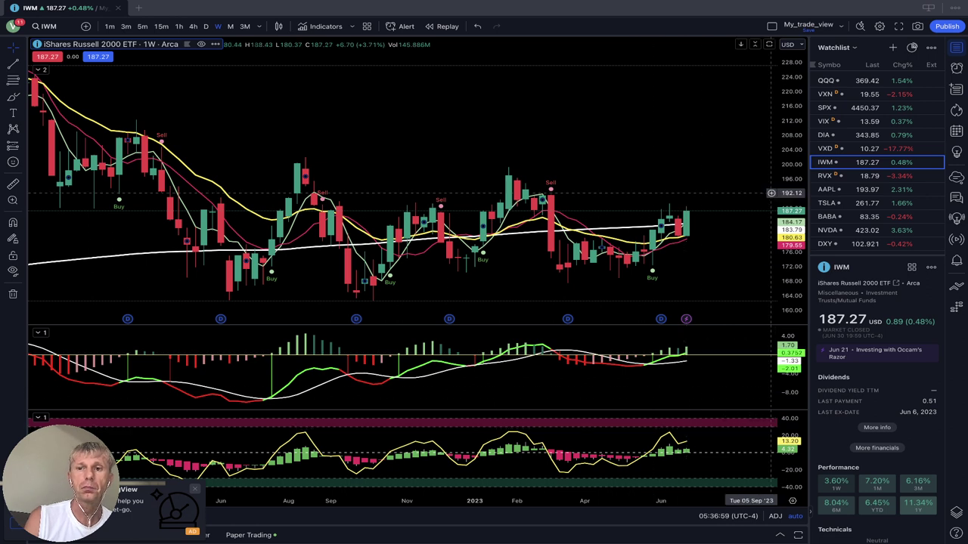
{"action": "left_click", "coordinate": [832, 176]}
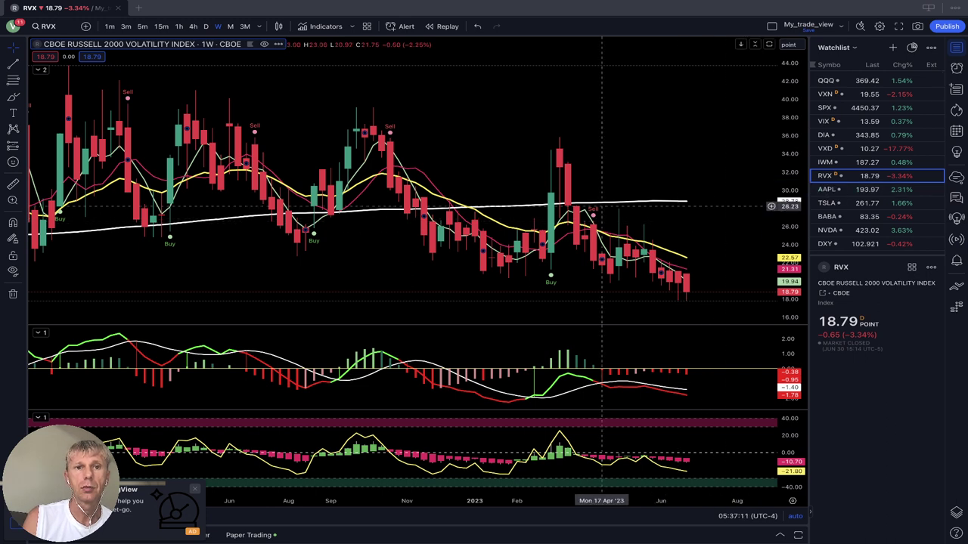
{"action": "left_click", "coordinate": [205, 26]}
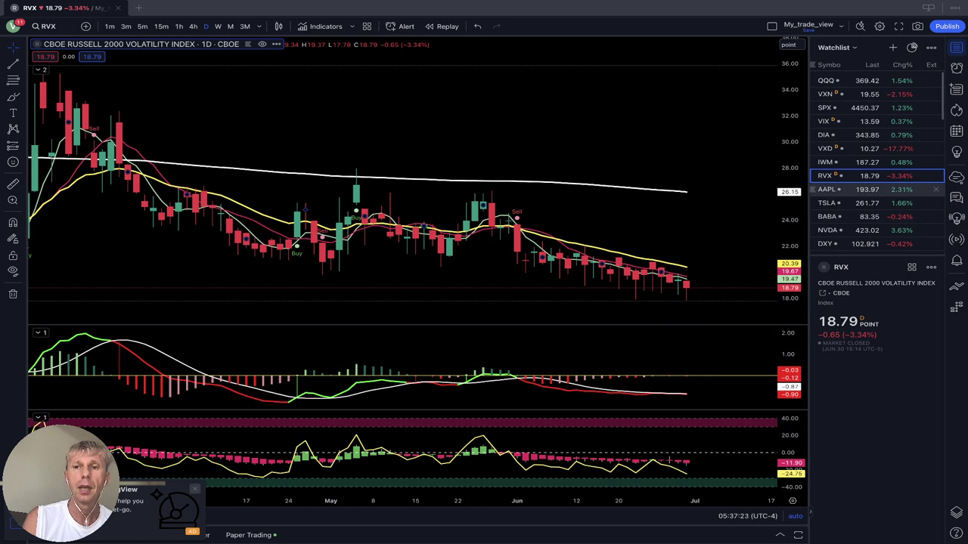
Review AAPL on the daily chart and its 2022–2023 weekly candles with the moving averages and Buy and Sell signals
{"action": "left_click", "coordinate": [869, 189]}
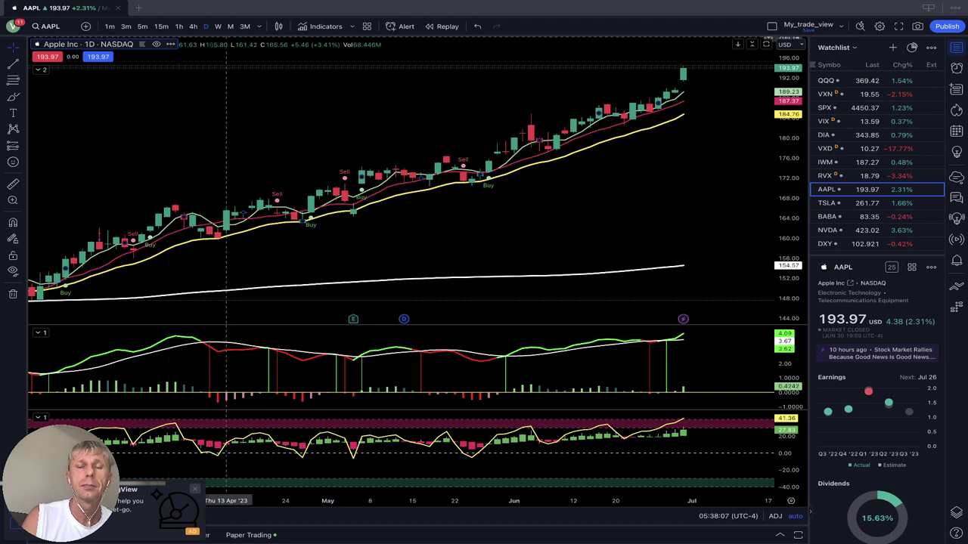
{"action": "left_click", "coordinate": [218, 26]}
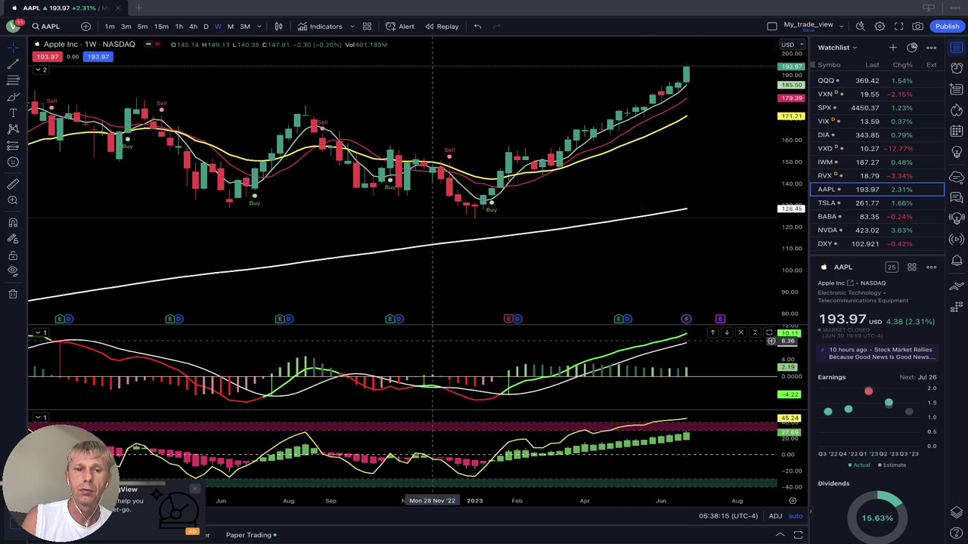
{"action": "scroll", "coordinate": [484, 344], "scroll_direction": "left", "scroll_amount": 5}
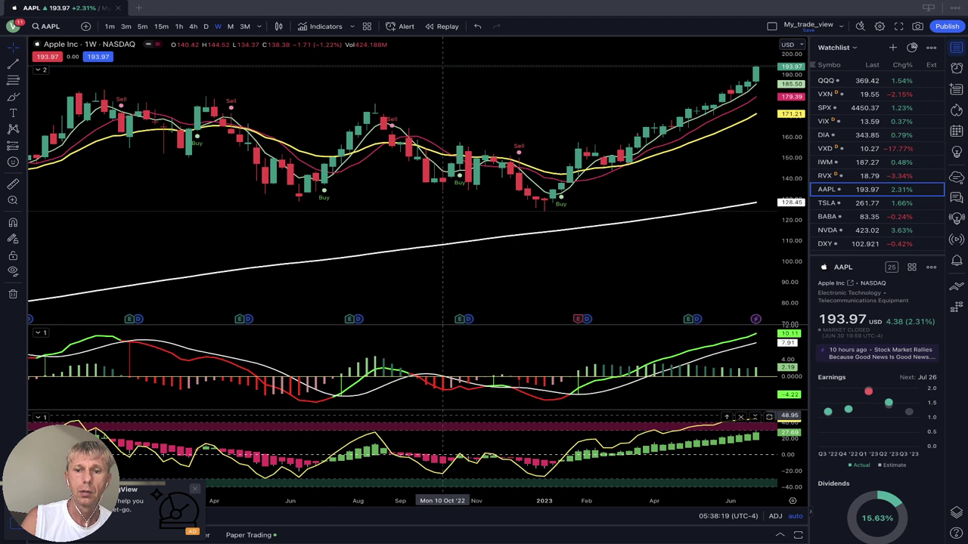
{"action": "scroll", "coordinate": [423, 454], "scroll_direction": "right", "scroll_amount": 3}
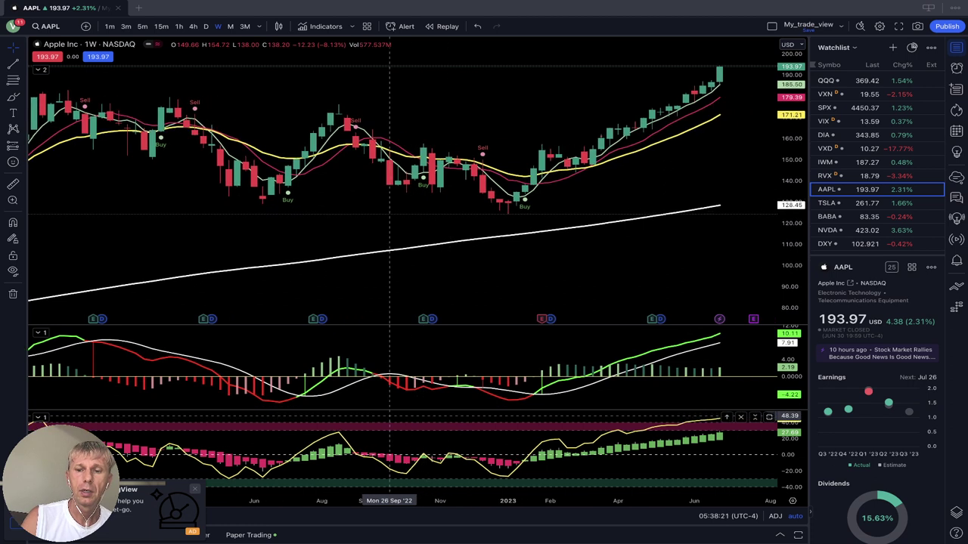
{"action": "scroll", "coordinate": [389, 462], "scroll_direction": "right", "scroll_amount": 2}
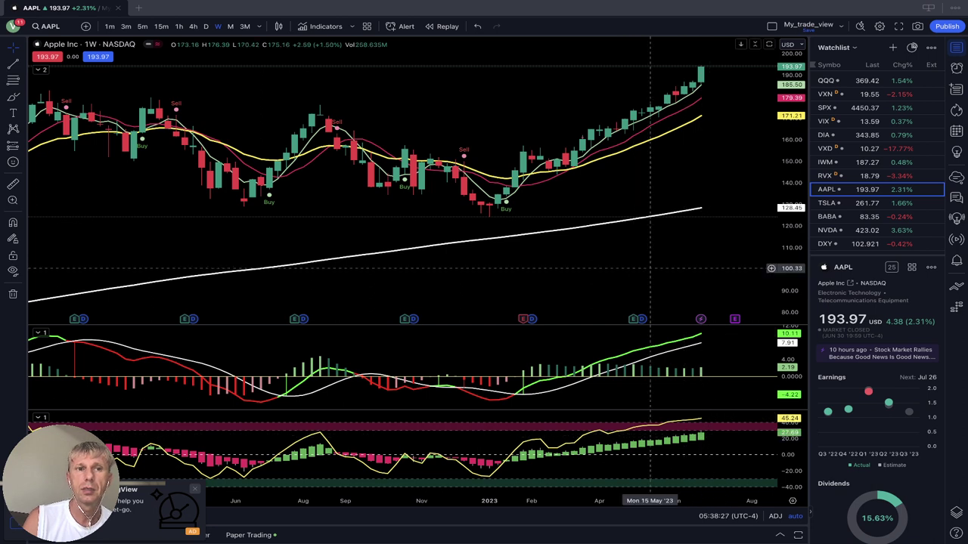
{"action": "left_click_drag", "start_coordinate": [650, 268], "coordinate": [619, 264]}
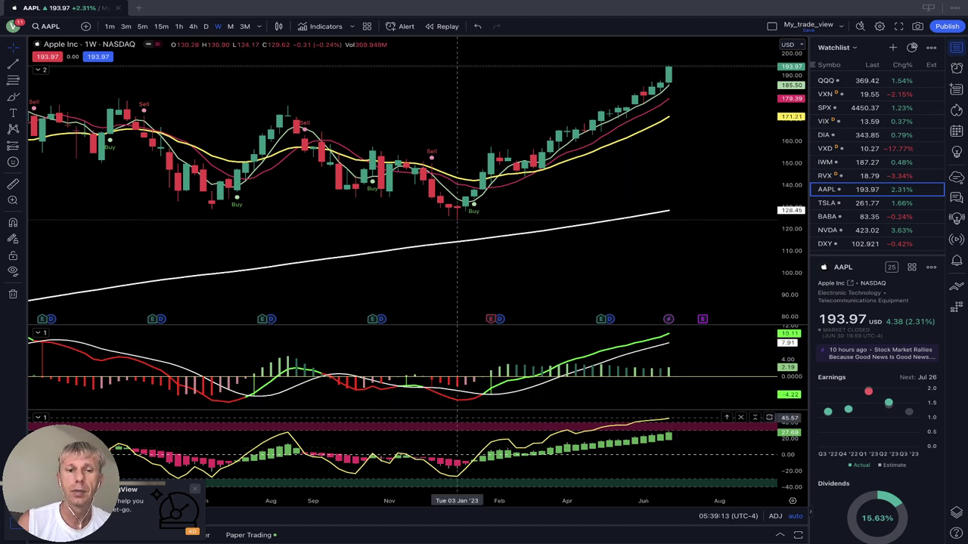
Compare the weekly AAPL price with the two lower indicator panes from 2021 to the latest candle
{"action": "left_click_drag", "start_coordinate": [456, 209], "coordinate": [667, 198]}
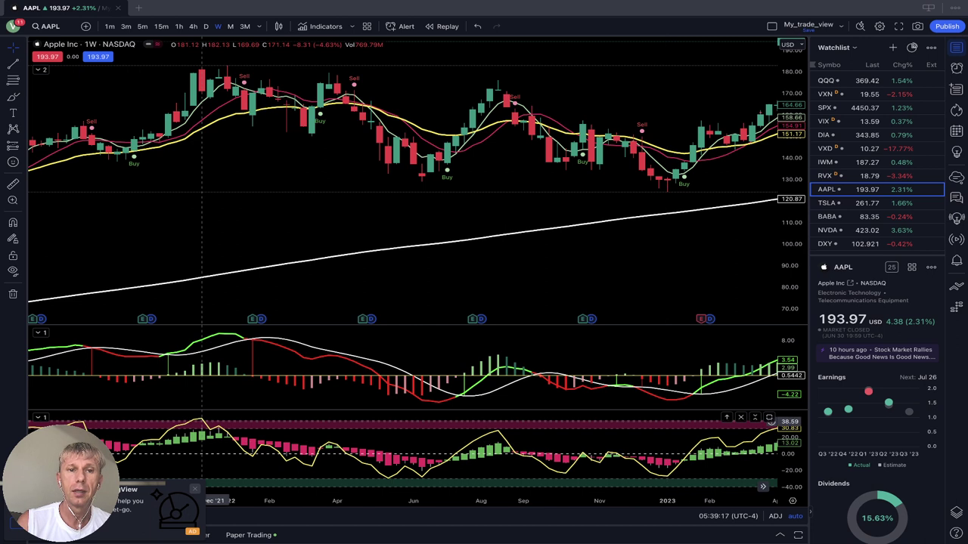
{"action": "left_click_drag", "start_coordinate": [244, 403], "coordinate": [270, 403]}
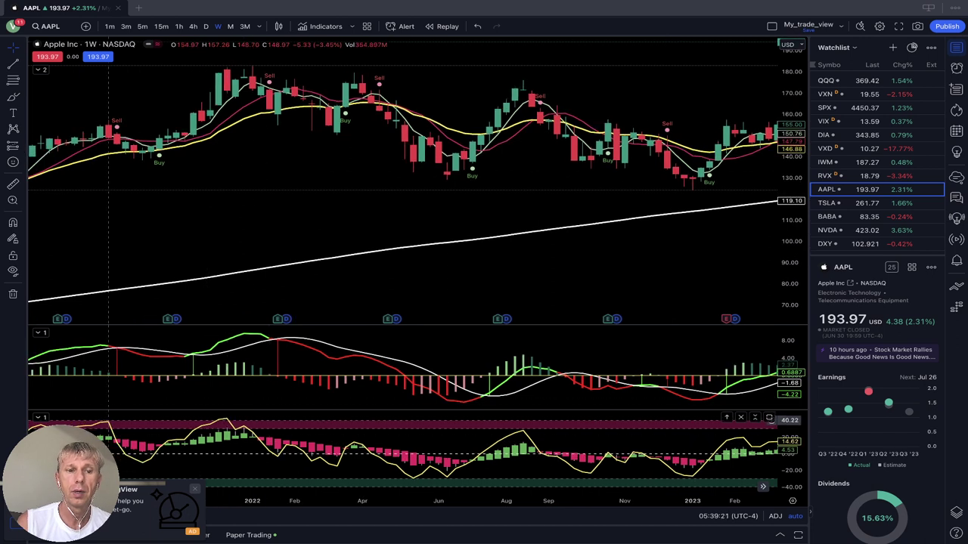
{"action": "left_click_drag", "start_coordinate": [253, 446], "coordinate": [365, 446]}
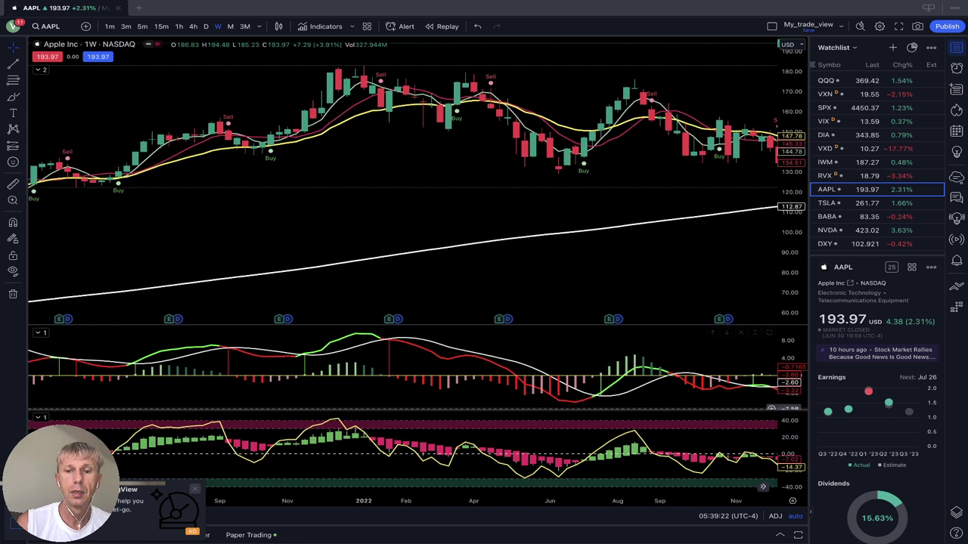
{"action": "scroll", "coordinate": [509, 206], "scroll_direction": "right", "scroll_amount": 10}
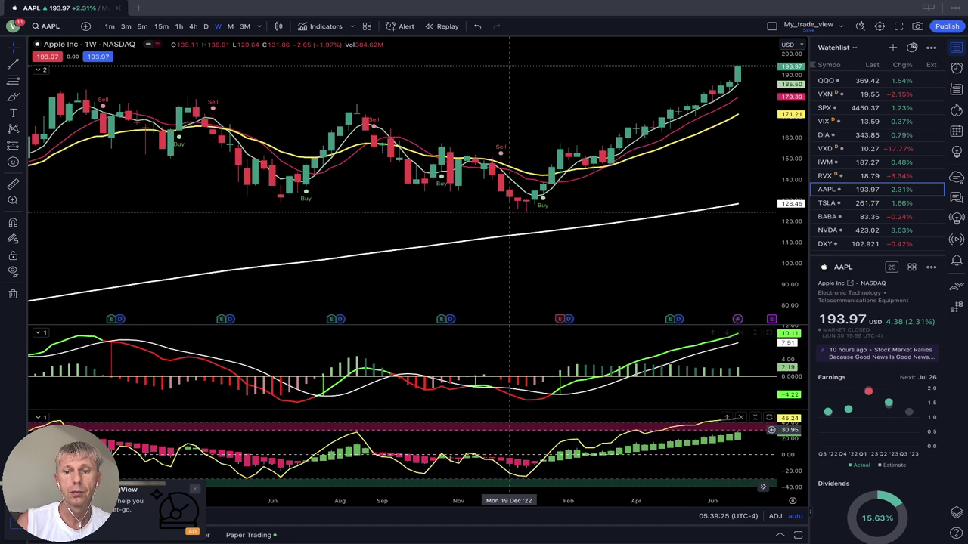
{"action": "left_click_drag", "start_coordinate": [509, 204], "coordinate": [435, 212]}
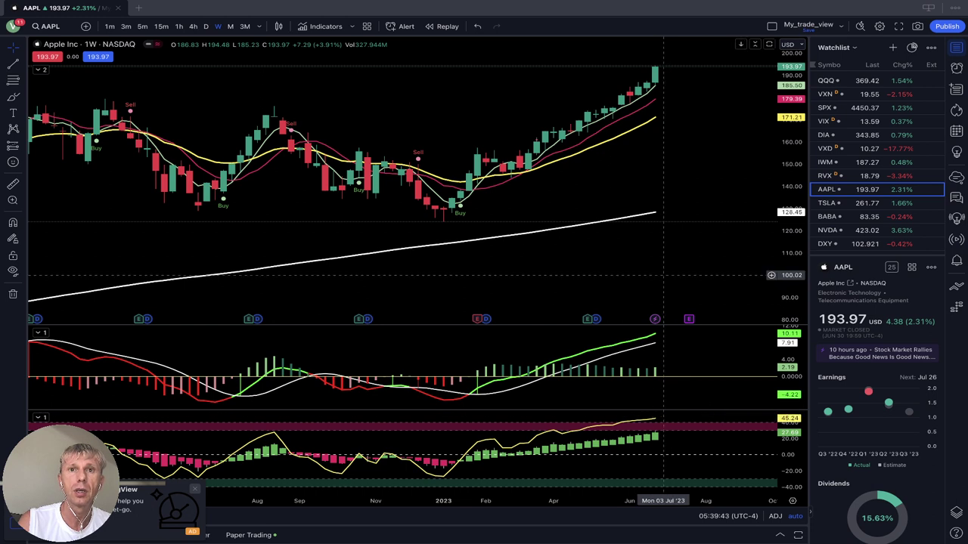
{"action": "scroll", "coordinate": [688, 263], "scroll_direction": "right", "scroll_amount": 2}
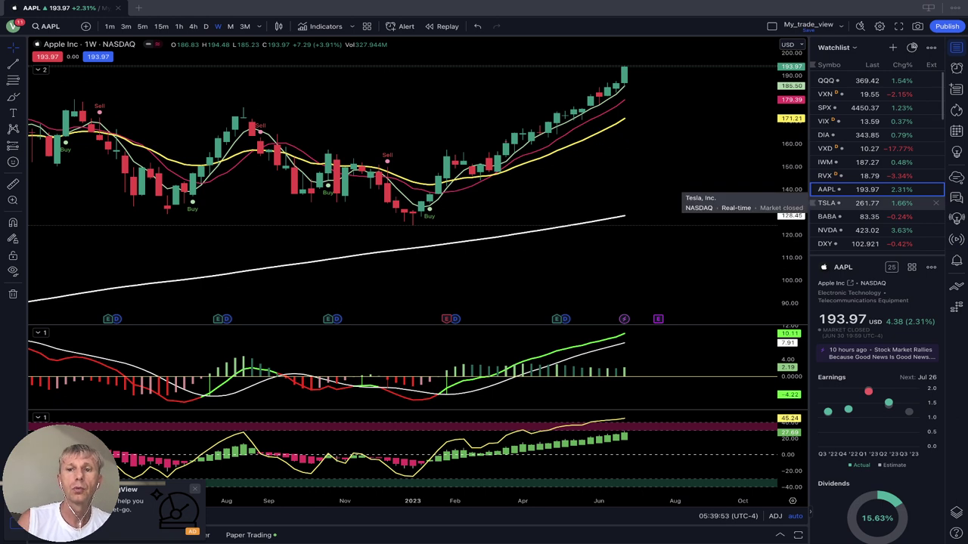
Review TSLA on the weekly chart and on the daily chart with the marked rectangle zones
{"action": "left_click", "coordinate": [828, 203]}
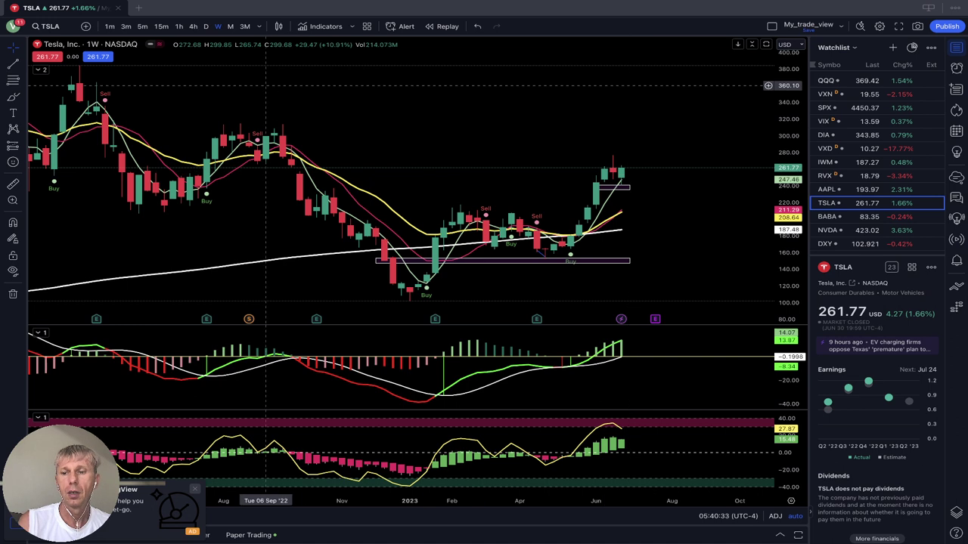
{"action": "mouse_move", "coordinate": [828, 403]}
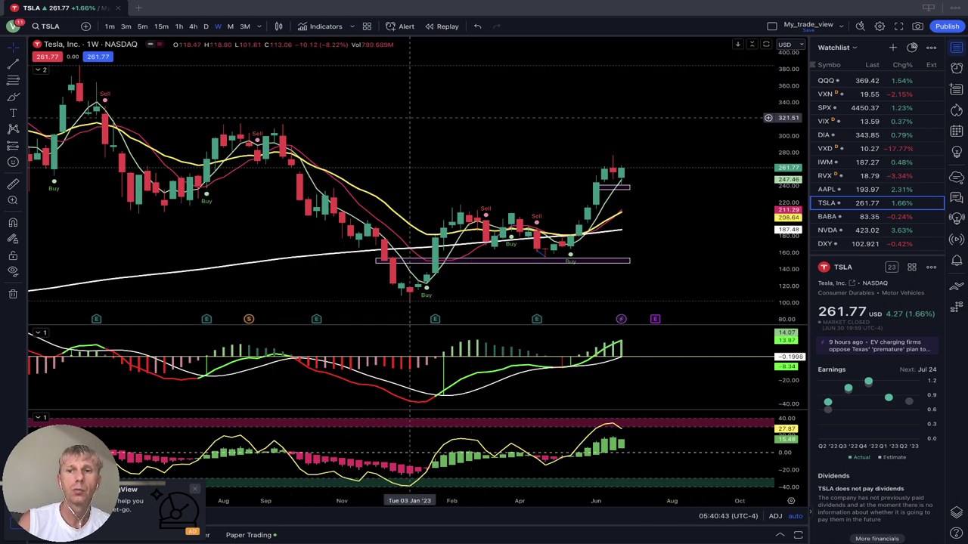
{"action": "left_click", "coordinate": [206, 26]}
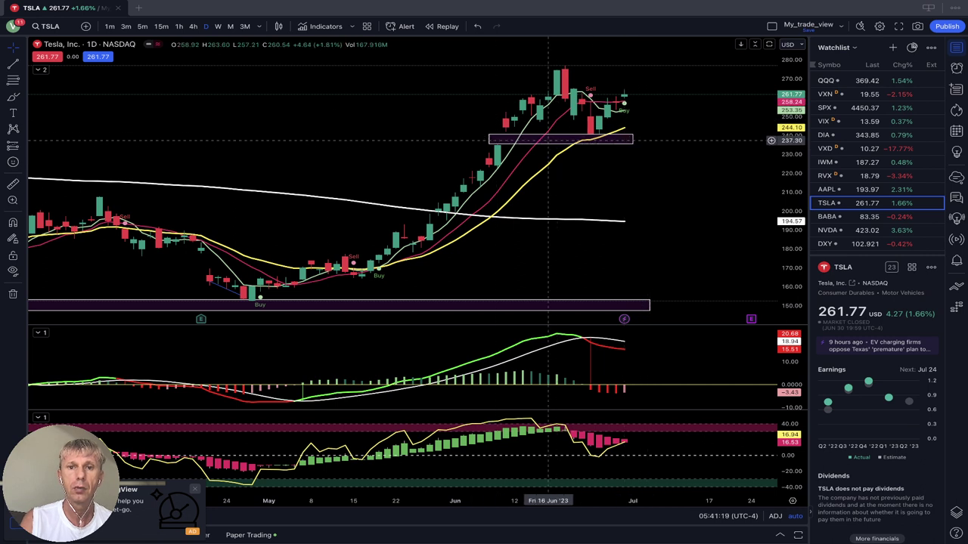
Extend the lower rectangle zone near 150 on the daily TSLA chart forward to 17 July 2023
{"action": "left_click", "coordinate": [506, 135]}
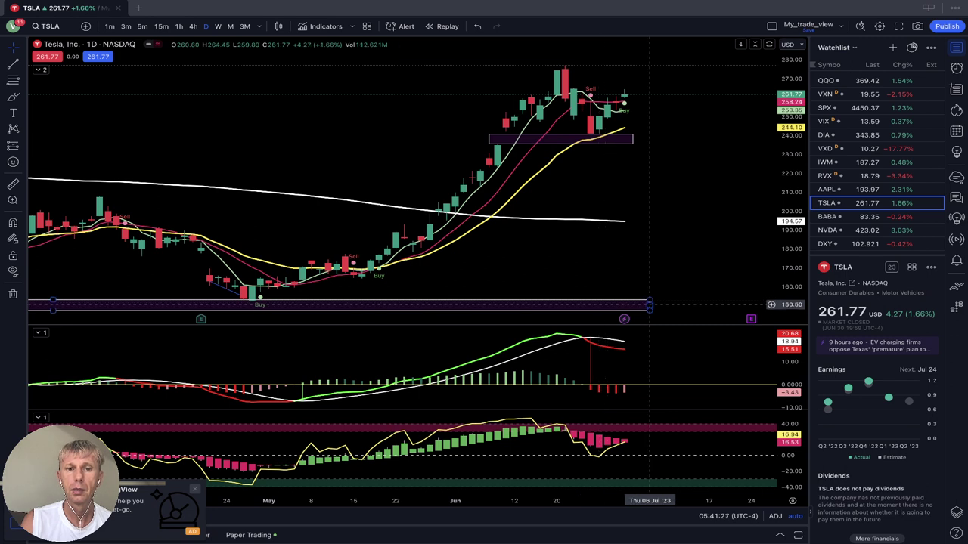
{"action": "left_click_drag", "start_coordinate": [649, 305], "coordinate": [708, 305]}
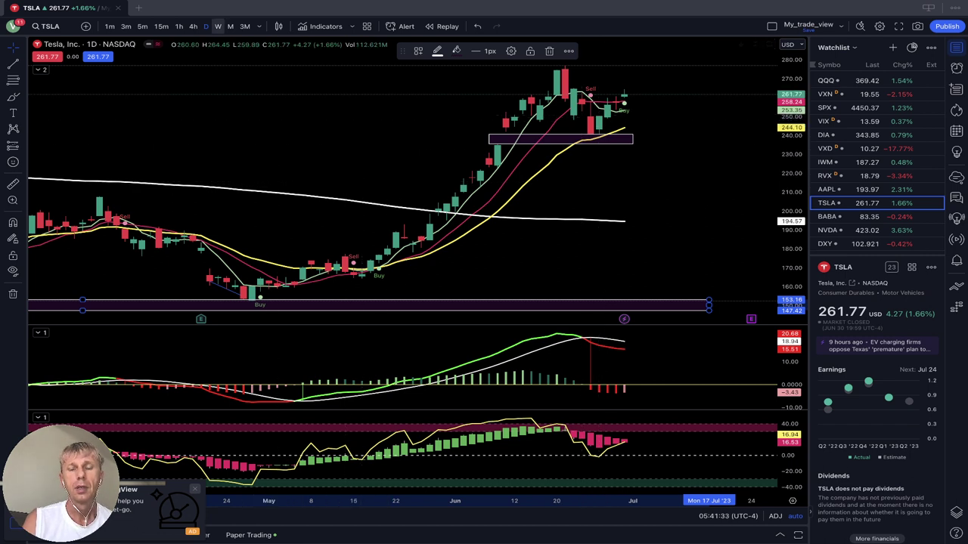
Switch TSLA to the weekly chart and compare the performance and technical rating details of BABA and TSLA
{"action": "left_click", "coordinate": [218, 25]}
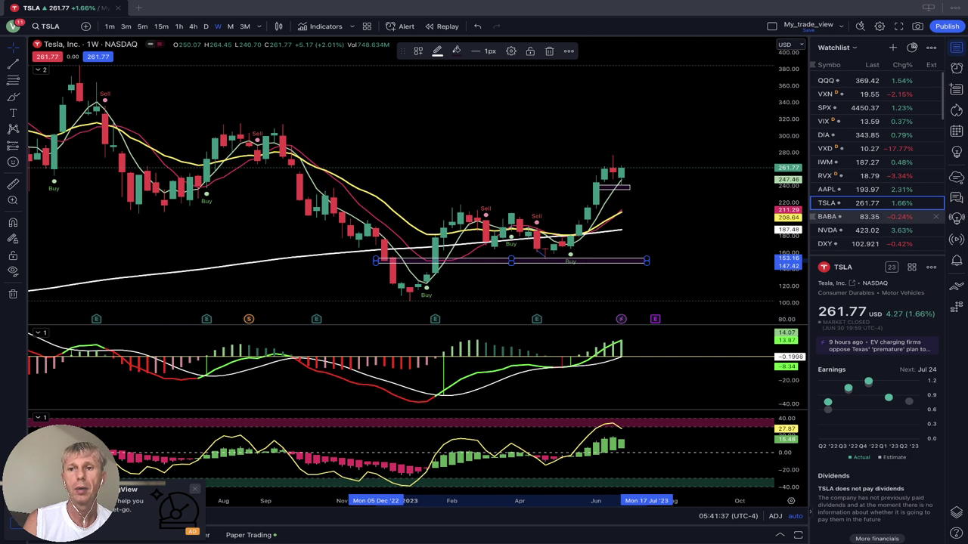
{"action": "left_click", "coordinate": [827, 216]}
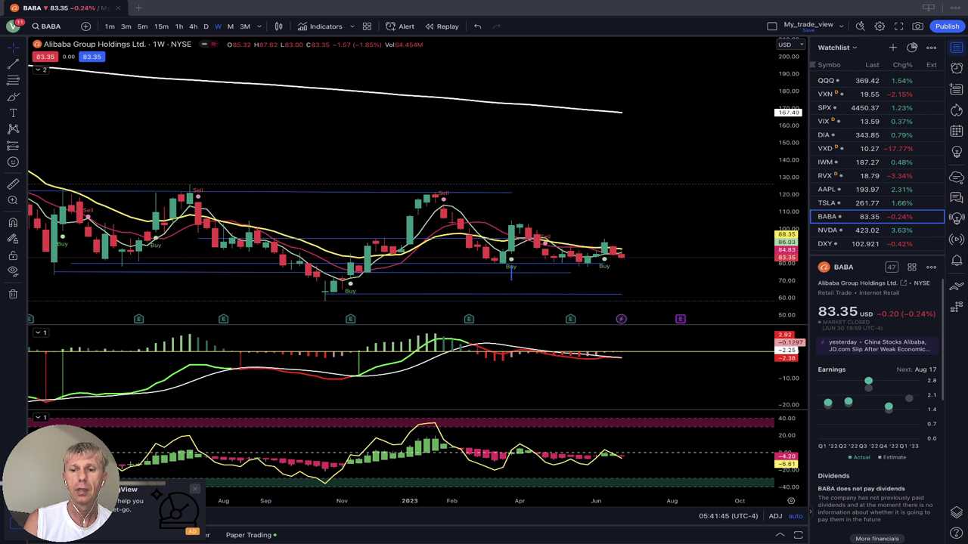
{"action": "scroll", "coordinate": [877, 408], "scroll_direction": "down", "scroll_amount": 3}
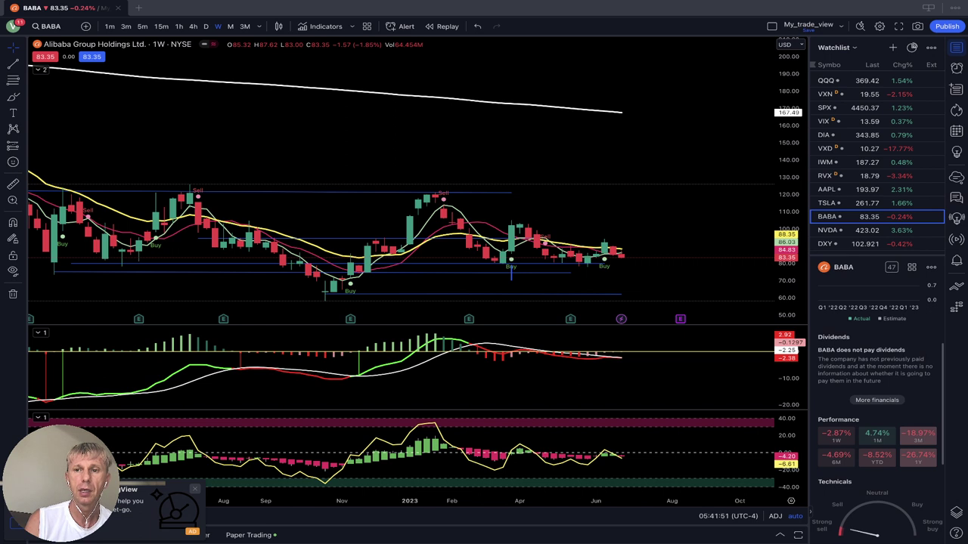
{"action": "left_click", "coordinate": [831, 202]}
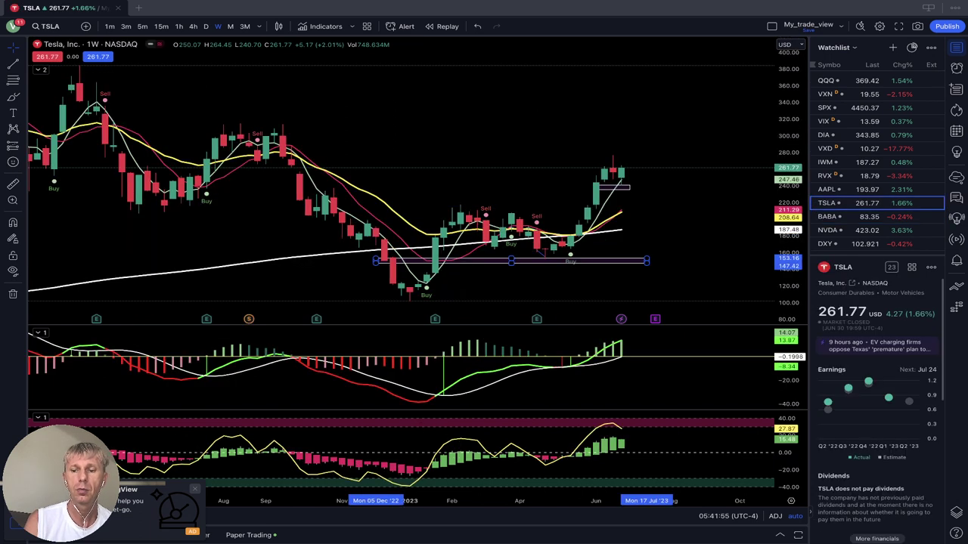
{"action": "scroll", "coordinate": [877, 408], "scroll_direction": "down", "scroll_amount": 5}
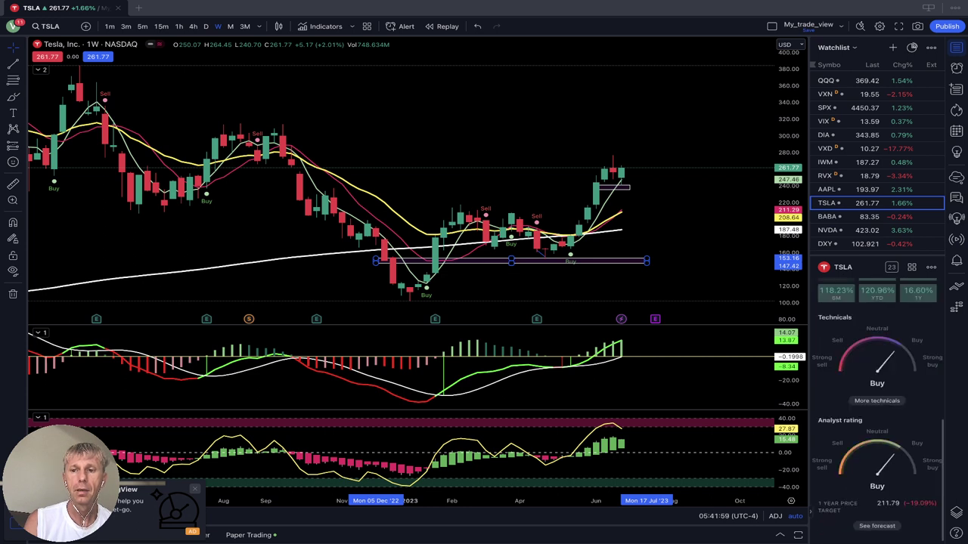
{"action": "scroll", "coordinate": [877, 408], "scroll_direction": "up", "scroll_amount": 2}
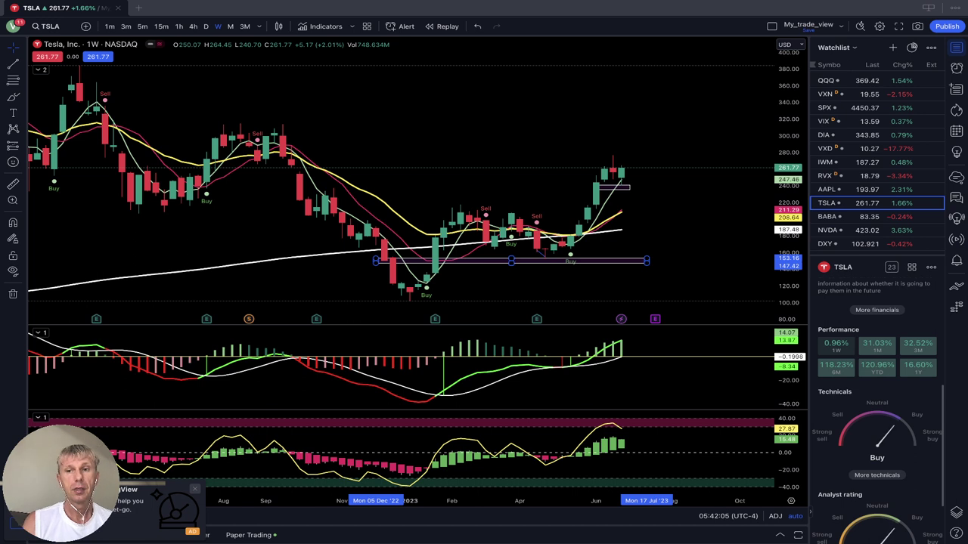
Review BABA on the weekly chart at closer zoom and on the daily chart with the moving averages and signals
{"action": "left_click", "coordinate": [877, 216]}
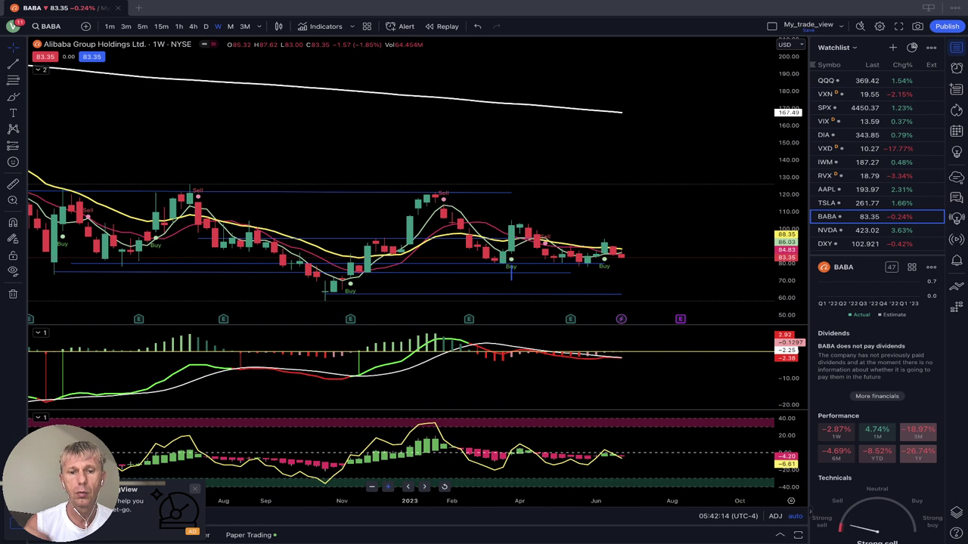
{"action": "left_click", "coordinate": [388, 486]}
{"action": "left_click", "coordinate": [388, 487]}
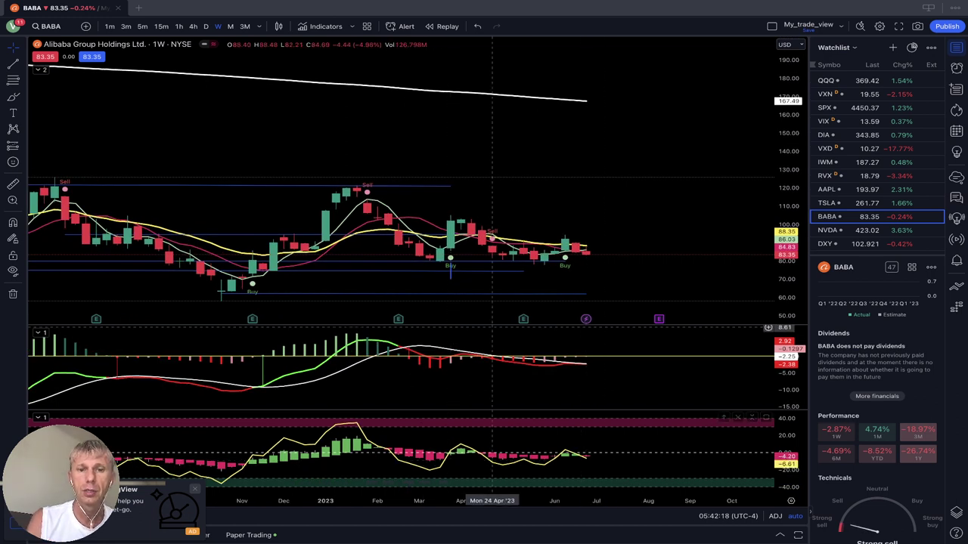
{"action": "left_click_drag", "start_coordinate": [586, 205], "coordinate": [623, 206]}
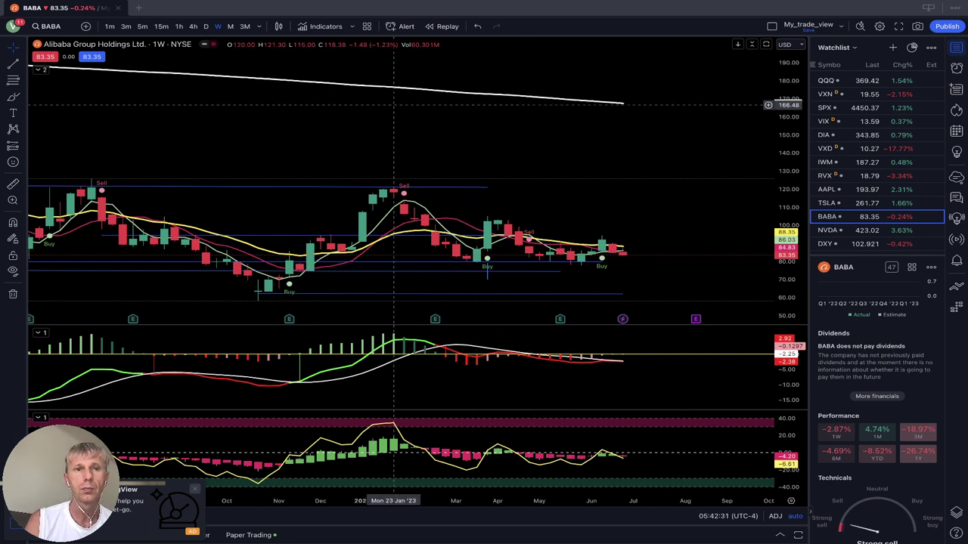
{"action": "left_click", "coordinate": [206, 25]}
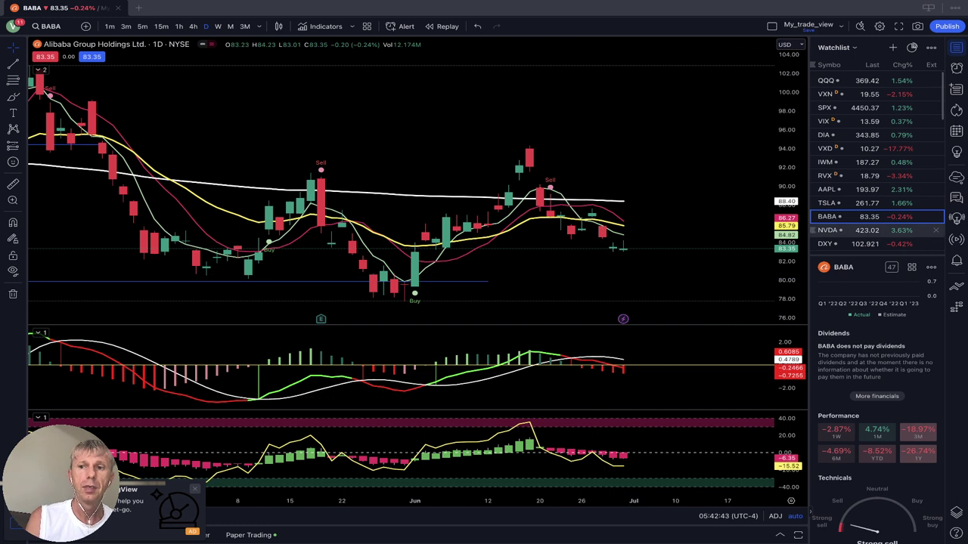
Review NVDA's details and its daily candles from April to June 2023 against the marked rectangle zone
{"action": "left_click", "coordinate": [828, 230]}
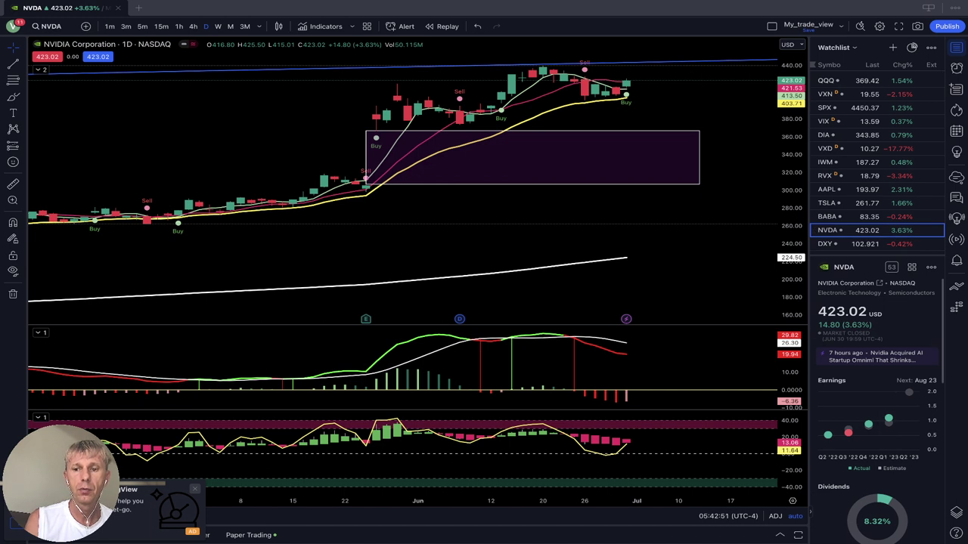
{"action": "scroll", "coordinate": [880, 411], "scroll_direction": "down", "scroll_amount": 3}
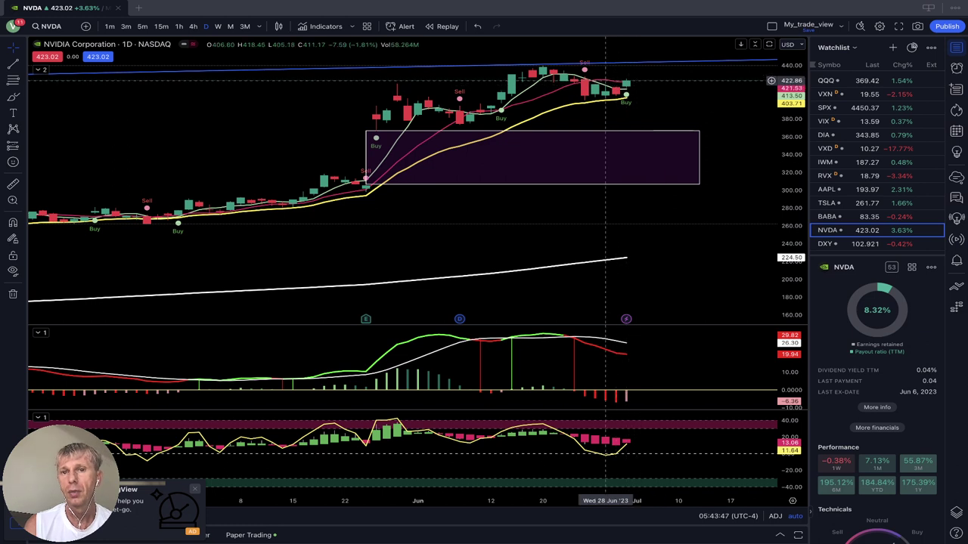
{"action": "scroll", "coordinate": [684, 79], "scroll_direction": "left", "scroll_amount": 2}
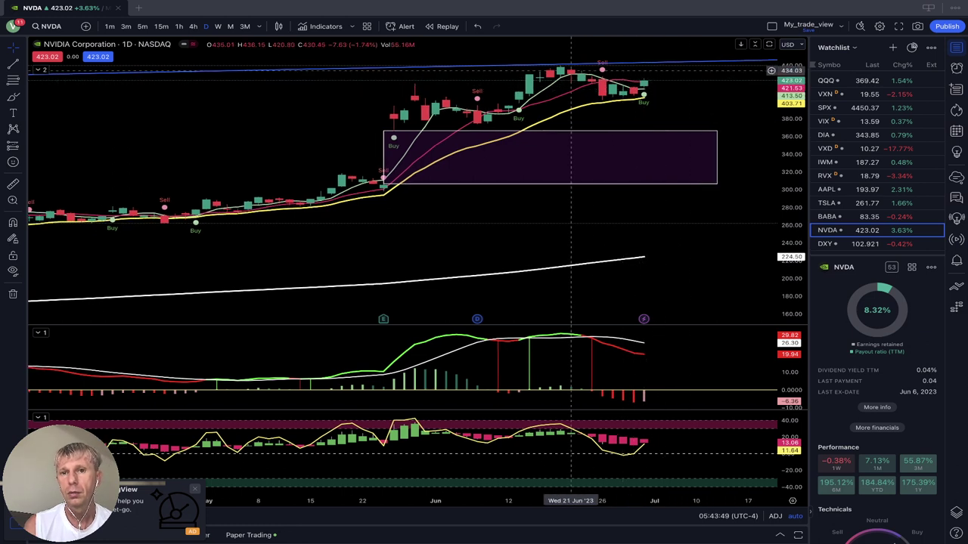
{"action": "scroll", "coordinate": [655, 107], "scroll_direction": "left", "scroll_amount": 6}
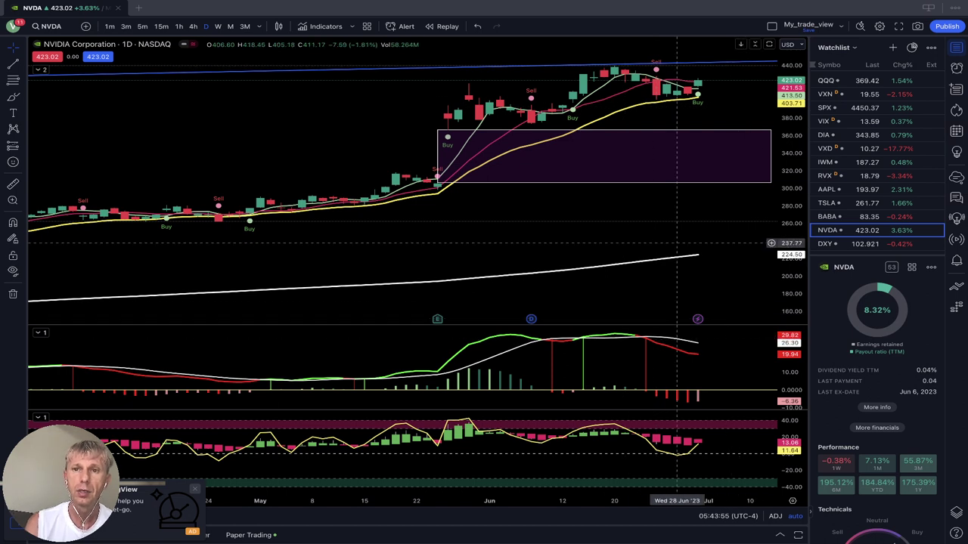
{"action": "scroll", "coordinate": [575, 225], "scroll_direction": "right", "scroll_amount": 6}
{"action": "scroll", "coordinate": [576, 225], "scroll_direction": "right", "scroll_amount": 2}
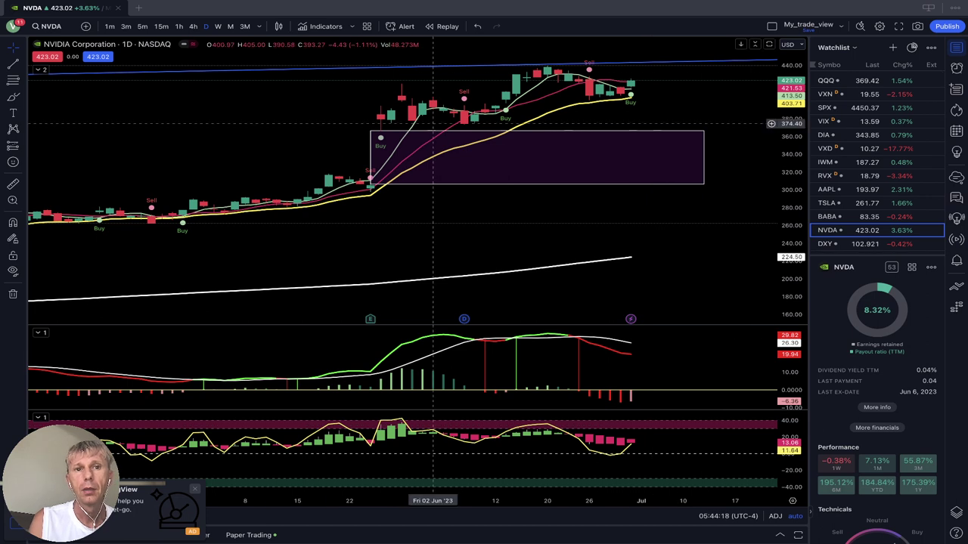
Examine NVDA on the weekly chart from early 2022 to the latest candle with its moving averages, signals and oscillators
{"action": "left_click", "coordinate": [218, 26]}
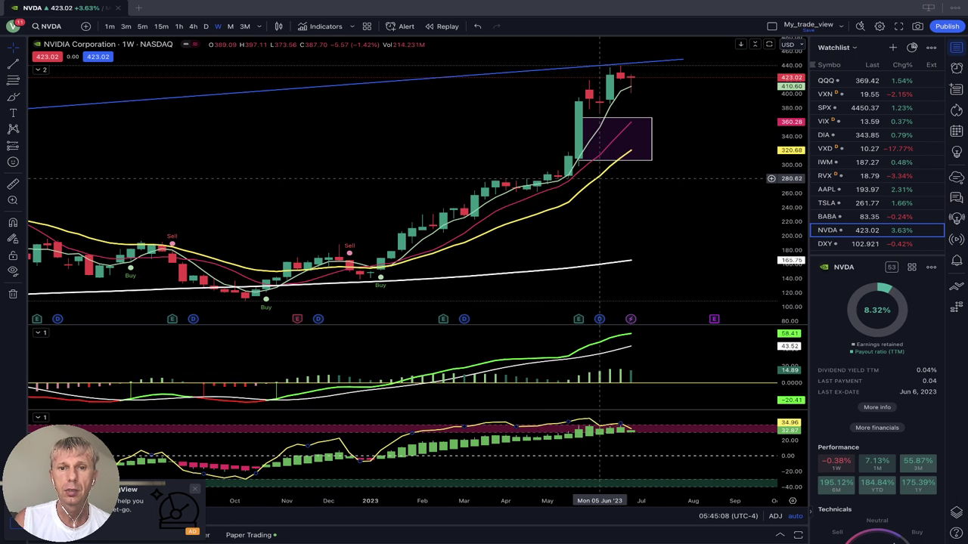
{"action": "scroll", "coordinate": [599, 179], "scroll_direction": "left", "scroll_amount": 10}
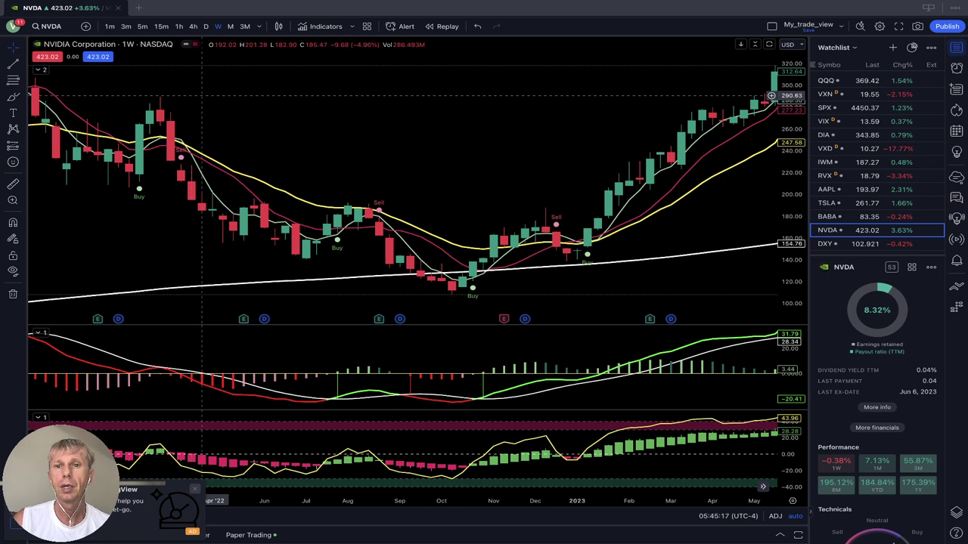
{"action": "scroll", "coordinate": [260, 140], "scroll_direction": "right", "scroll_amount": 2}
{"action": "scroll", "coordinate": [260, 140], "scroll_direction": "right", "scroll_amount": 5}
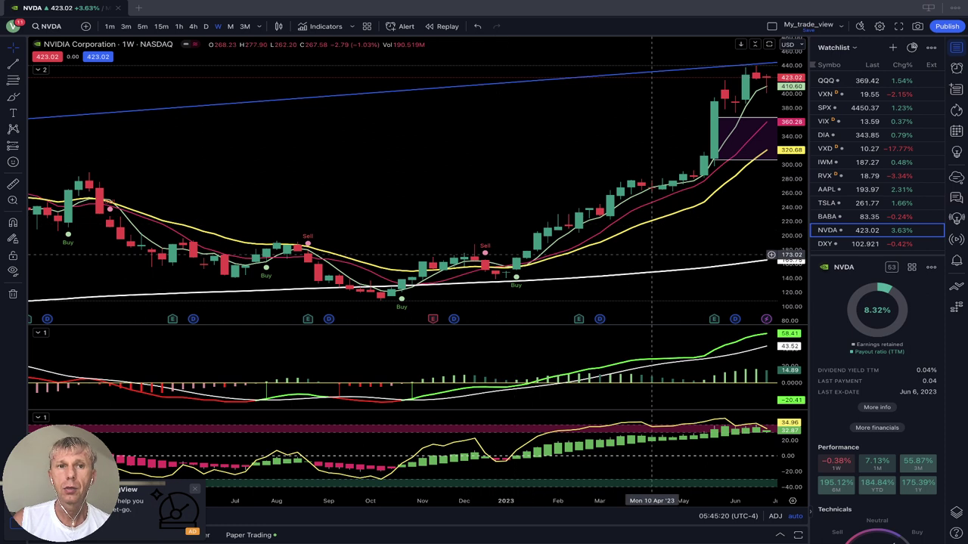
{"action": "scroll", "coordinate": [529, 253], "scroll_direction": "right", "scroll_amount": 8}
{"action": "scroll", "coordinate": [416, 257], "scroll_direction": "right", "scroll_amount": 2}
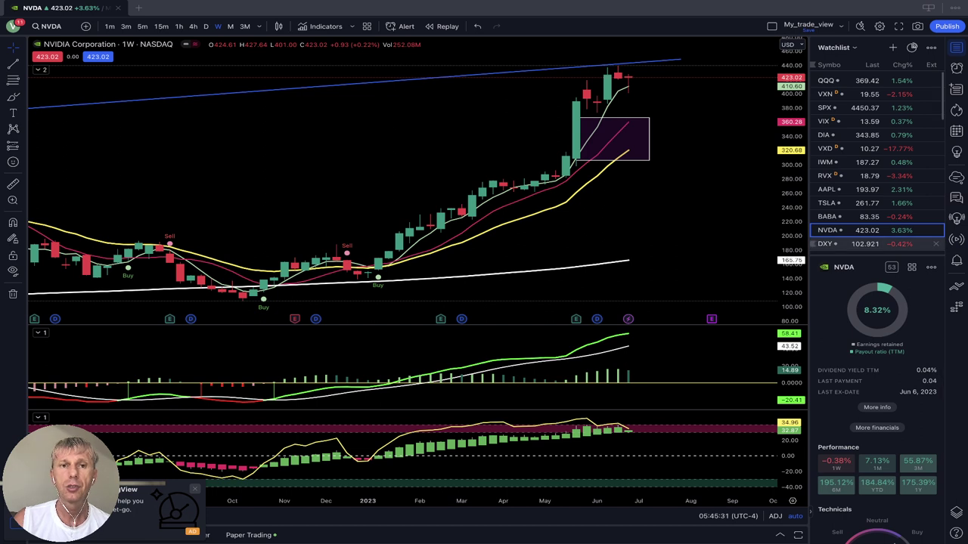
Review the U.S. Dollar Index (DXY) on the weekly chart and on the daily chart with its latest candles
{"action": "left_click", "coordinate": [828, 243]}
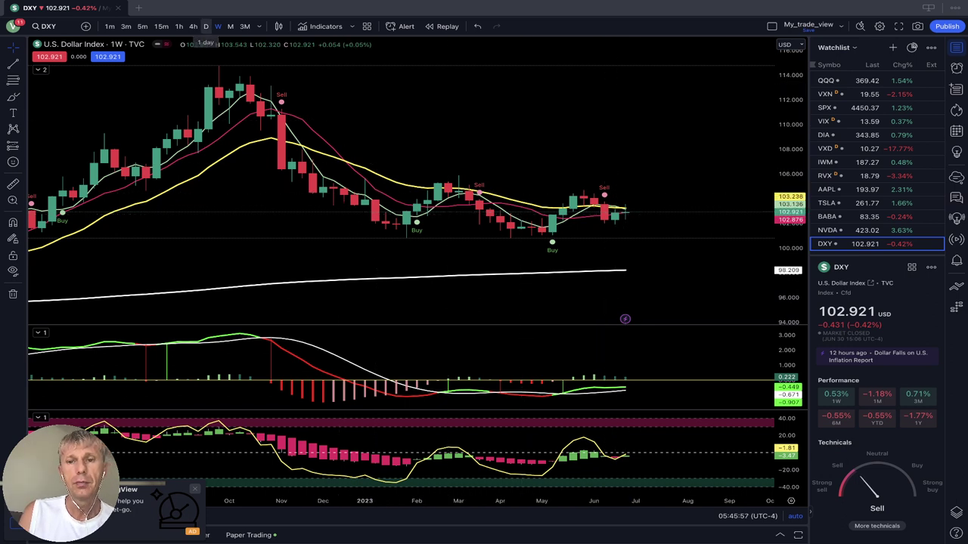
{"action": "left_click", "coordinate": [206, 25]}
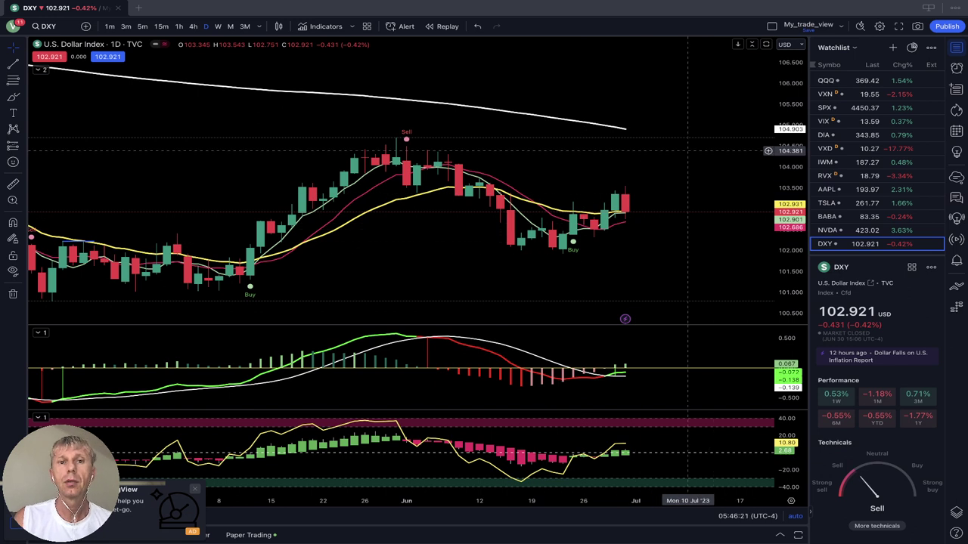
{"action": "left_click_drag", "start_coordinate": [645, 100], "coordinate": [604, 99]}
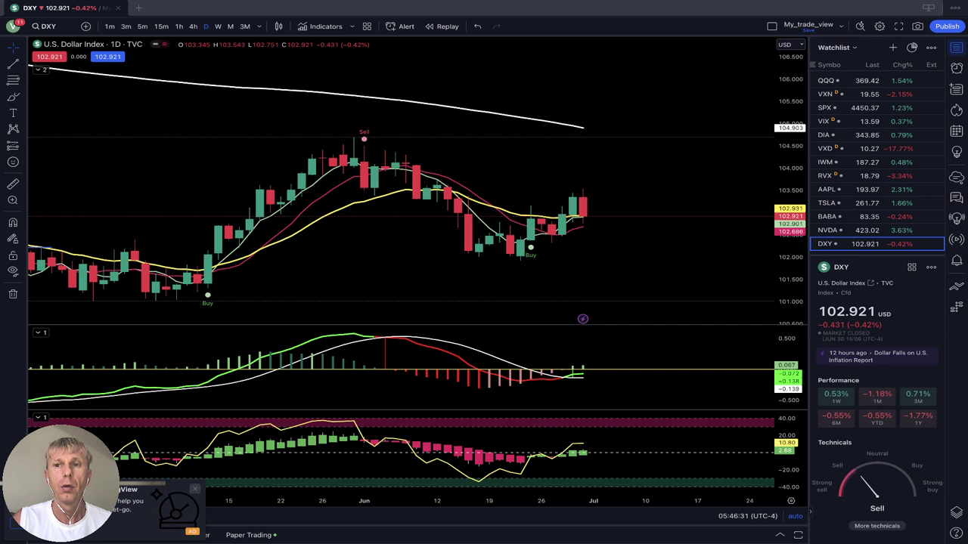
Bring up QQQ from the watchlist on the daily chart
{"action": "left_click", "coordinate": [825, 81]}
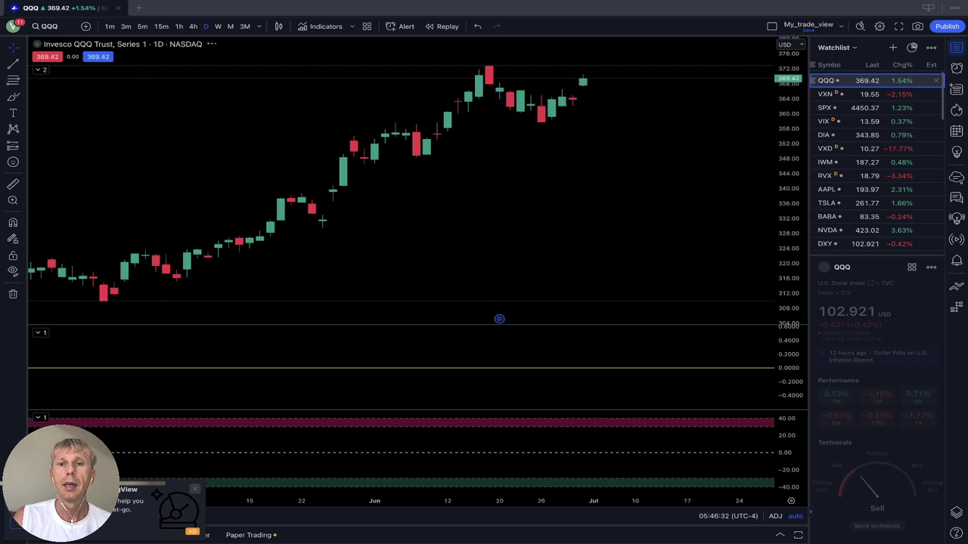